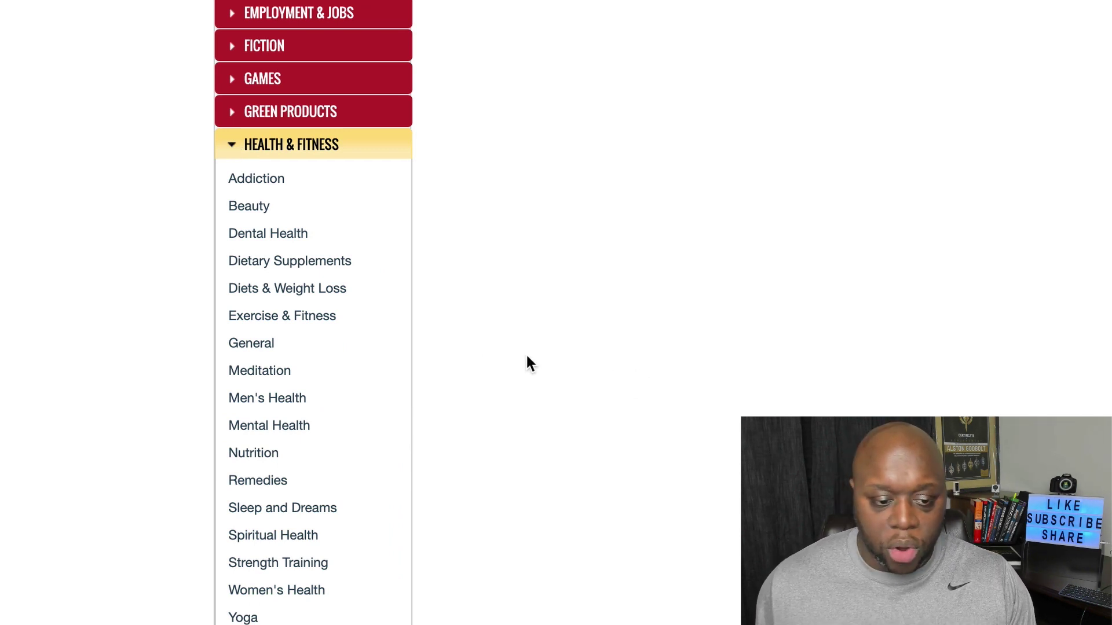
Browse the Diets & Weight Loss marketplace category and open the affiliate page of the Custom Keto Diet offer
left_click(296, 300)
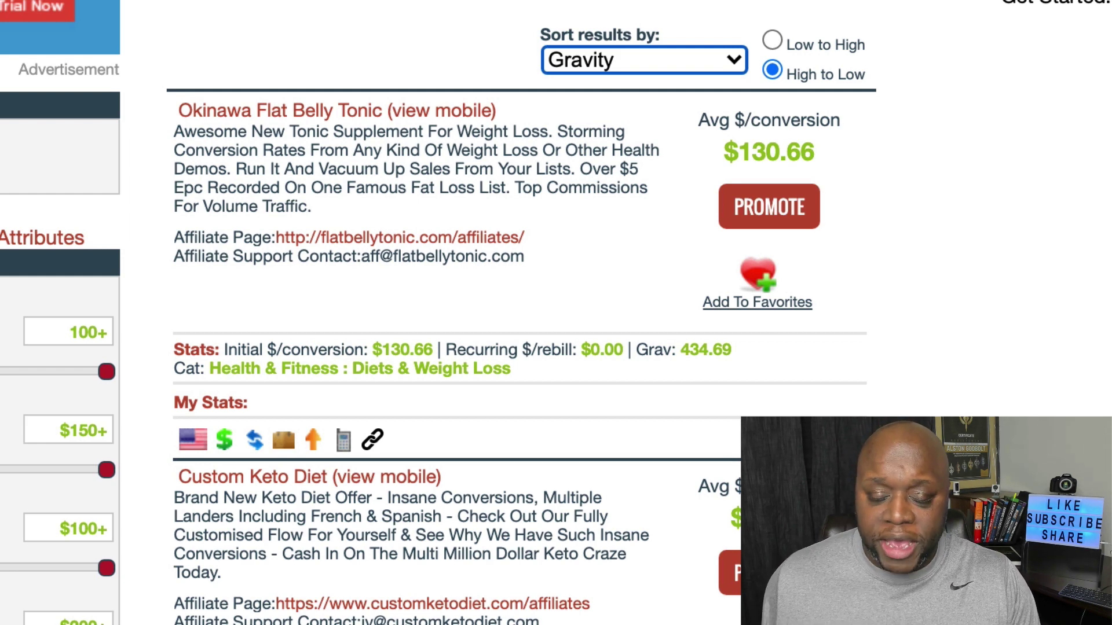
scroll(522, 313, "down", 4)
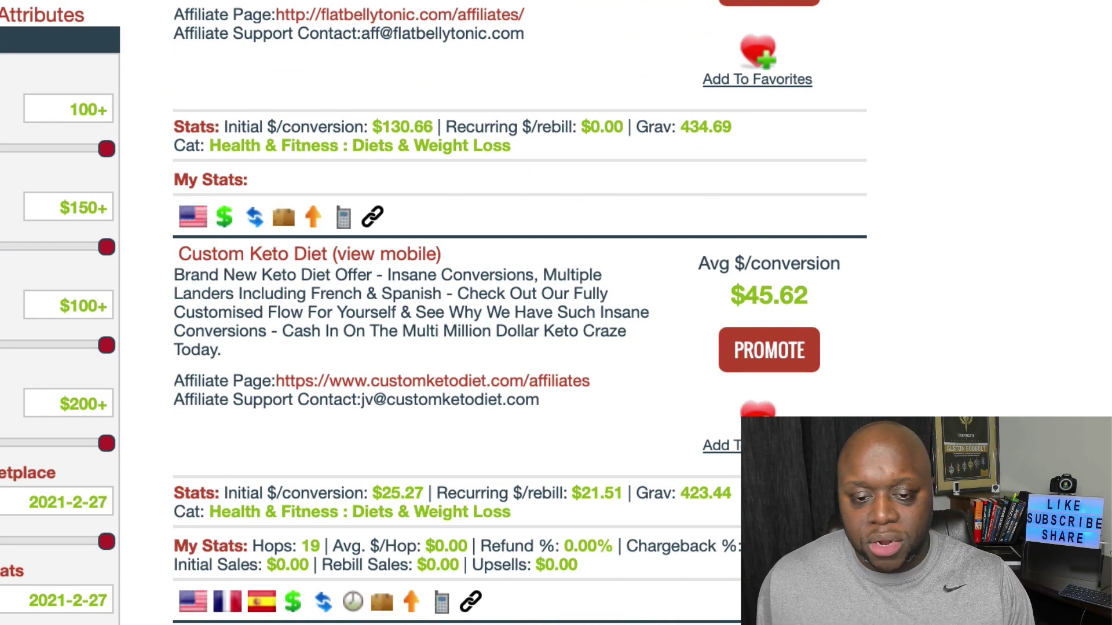
right_click(270, 255)
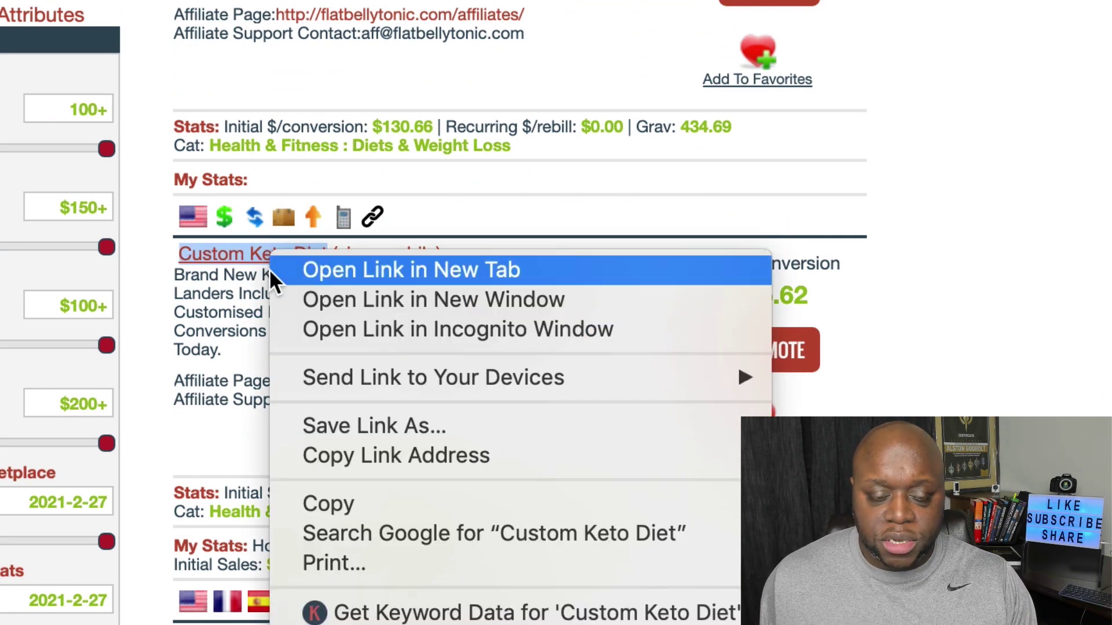
key("Escape")
right_click(446, 379)
left_click(811, 389)
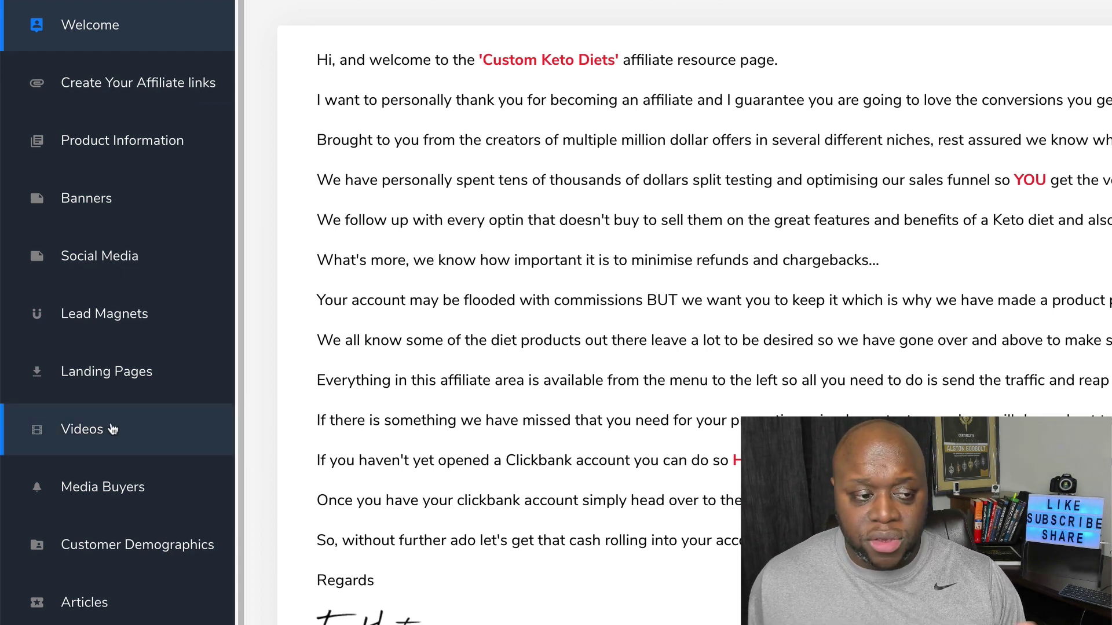
Open the Social Media resources on the affiliate page and look through the downloadable social media packs
left_click(119, 256)
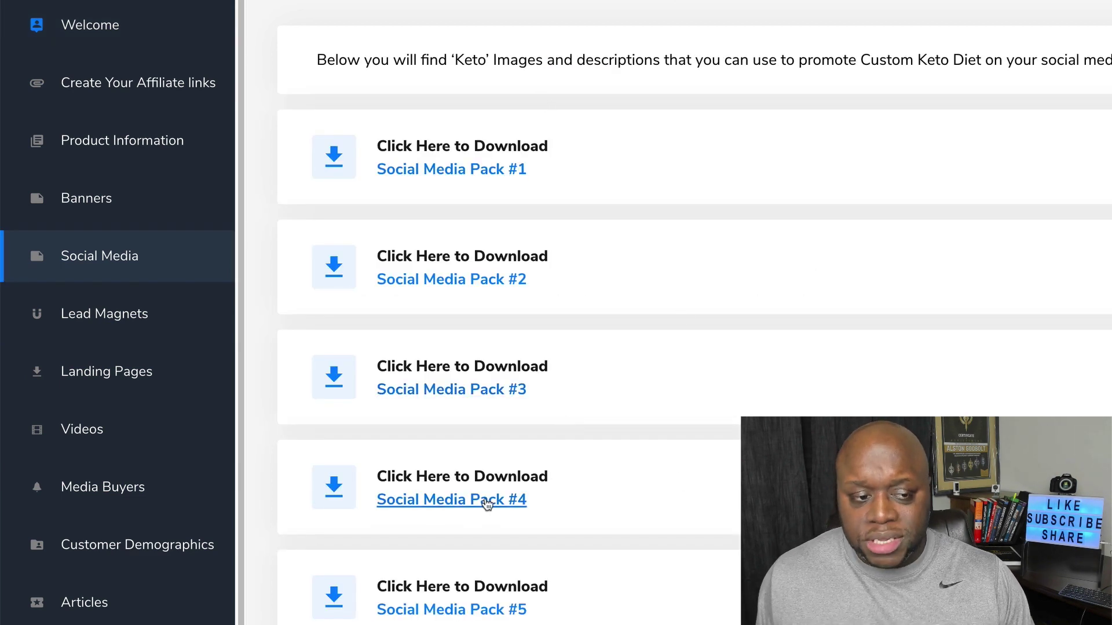
scroll(484, 529, "down", 2)
scroll(485, 531, "down", 4)
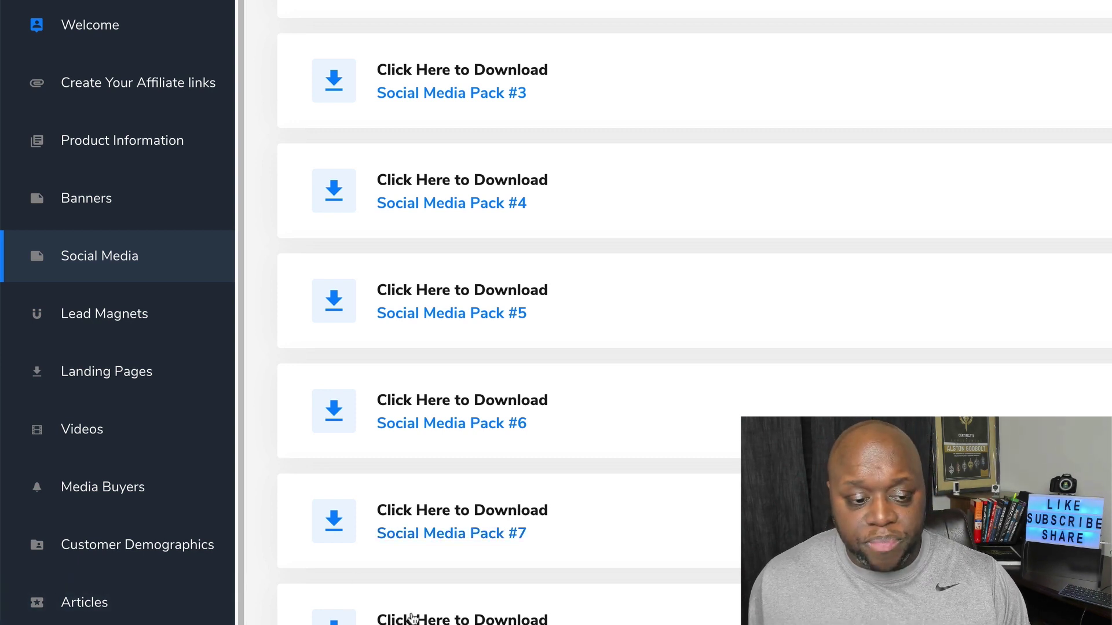
scroll(151, 608, "down", 2)
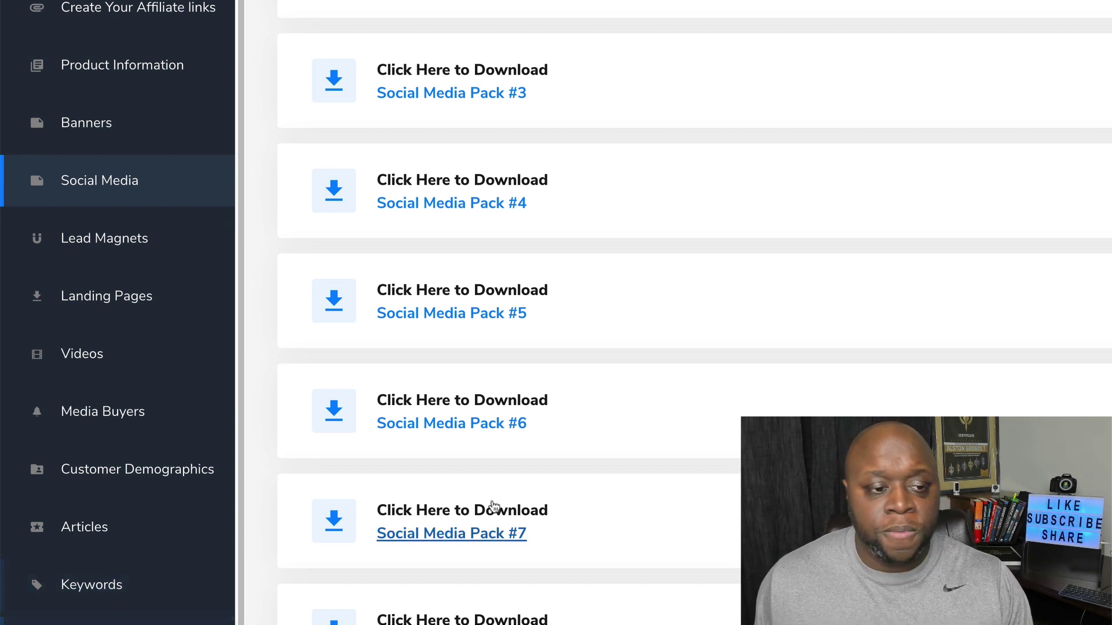
scroll(371, 527, "up", 5)
scroll(174, 481, "up", 2)
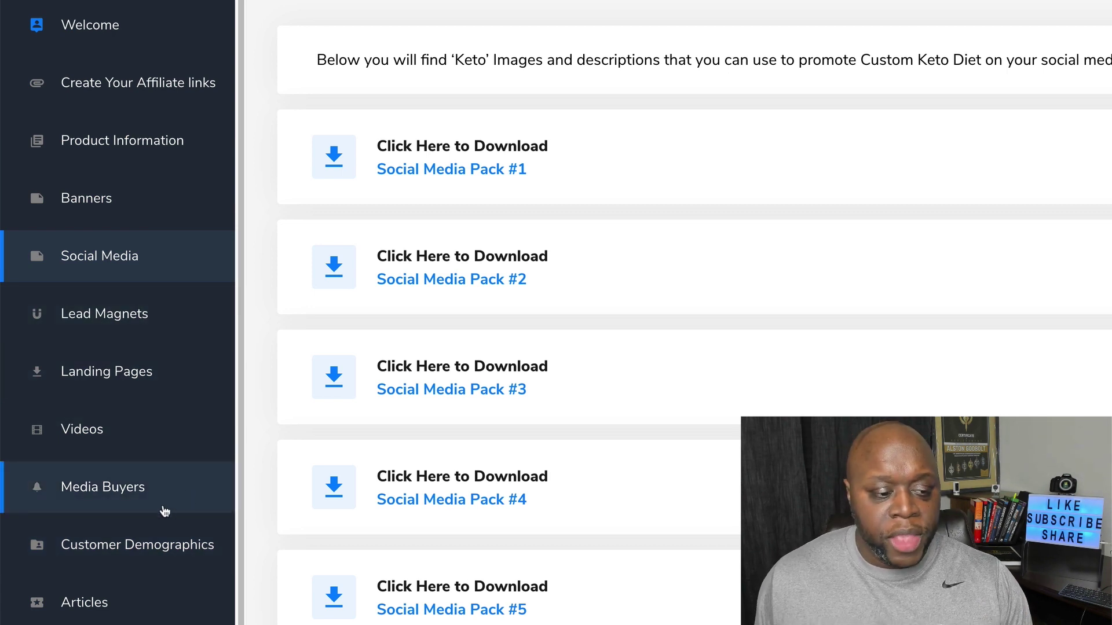
scroll(168, 522, "down", 2)
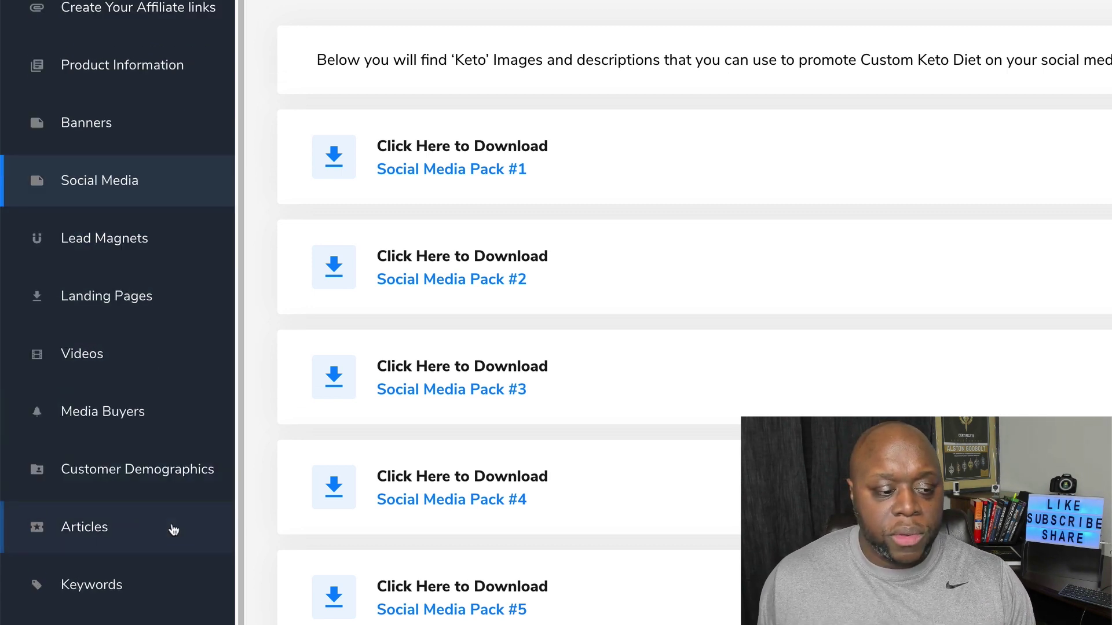
Open the affiliate Keywords resource and pick the keyword "best keto diet plan" from the downloaded keyword spreadsheet
left_click(91, 596)
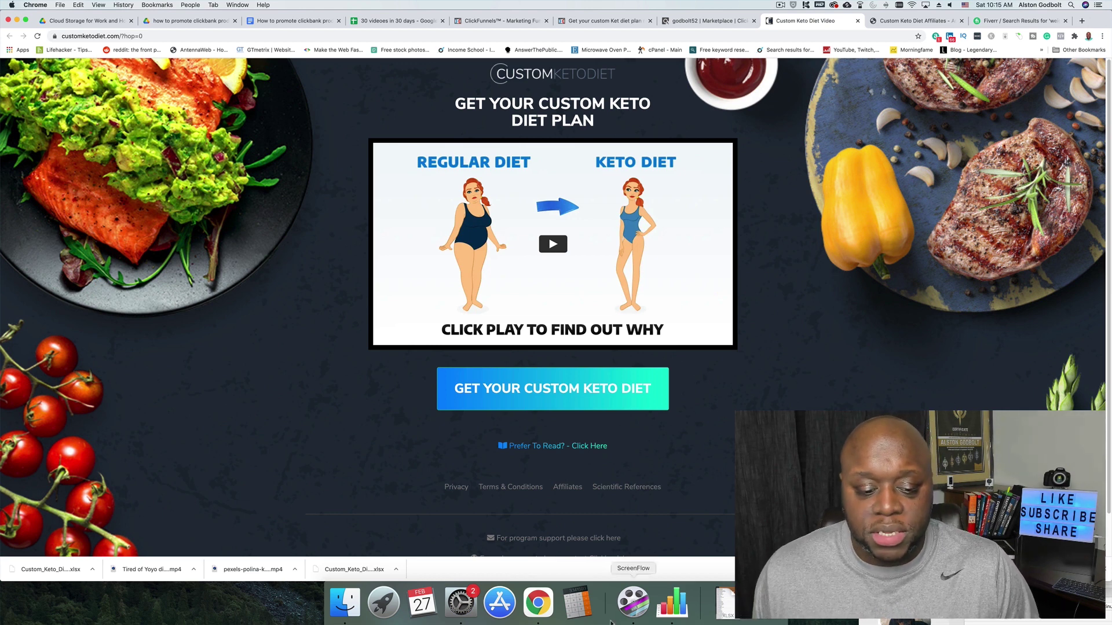
left_click(346, 602)
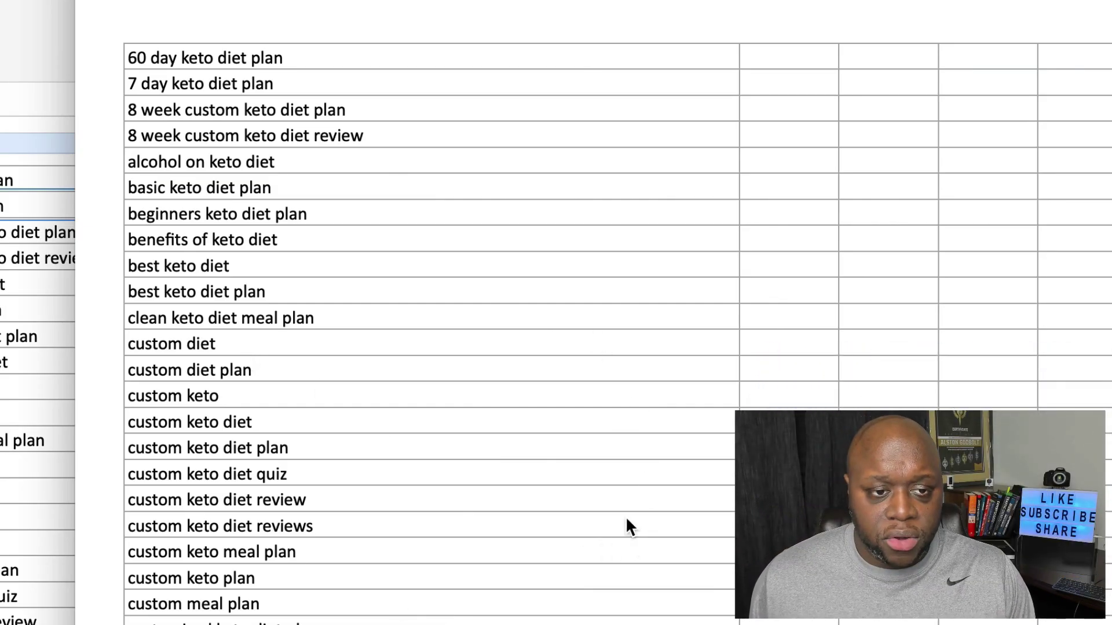
left_click(320, 294)
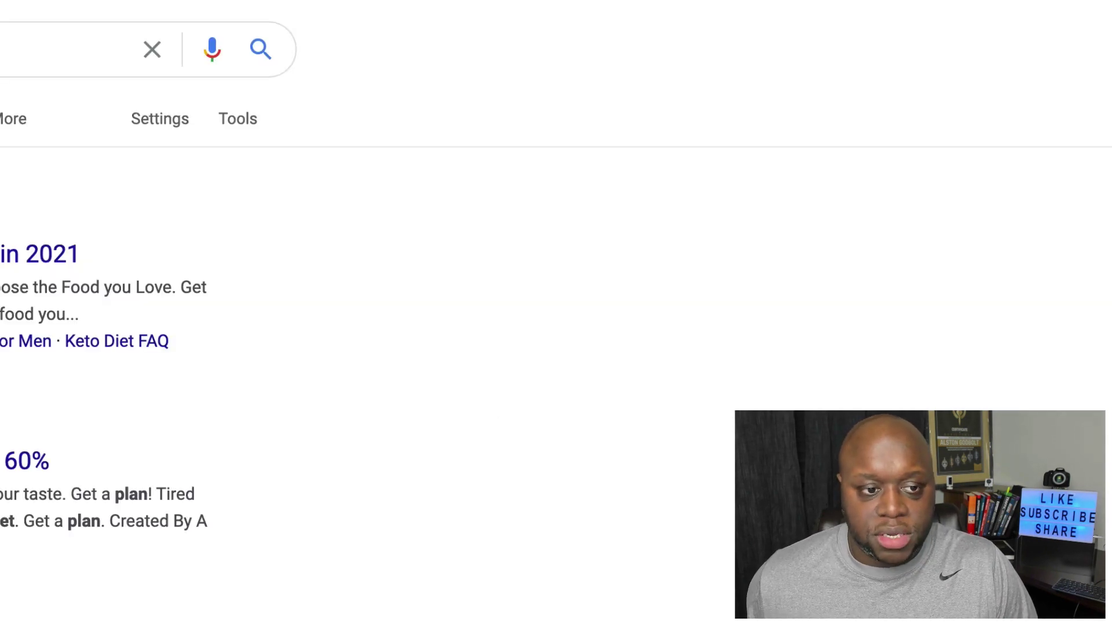
Examine the ads, related questions and organic listings in the Google results for "best keto diet plan"
scroll(556, 313, "down", 13)
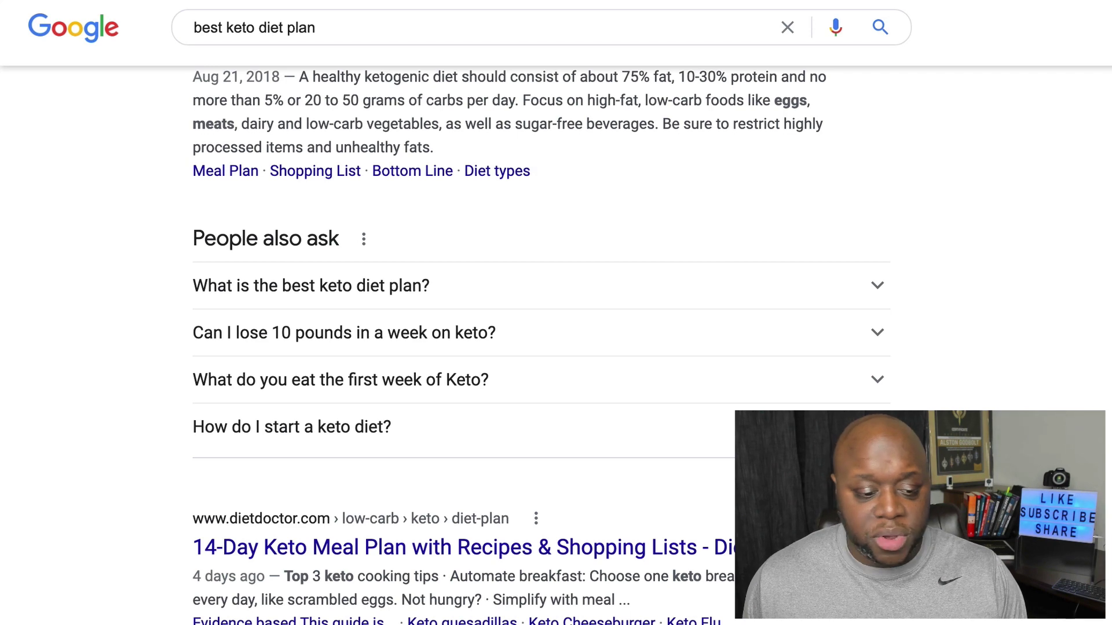
scroll(539, 348, "down", 1)
scroll(539, 347, "up", 10)
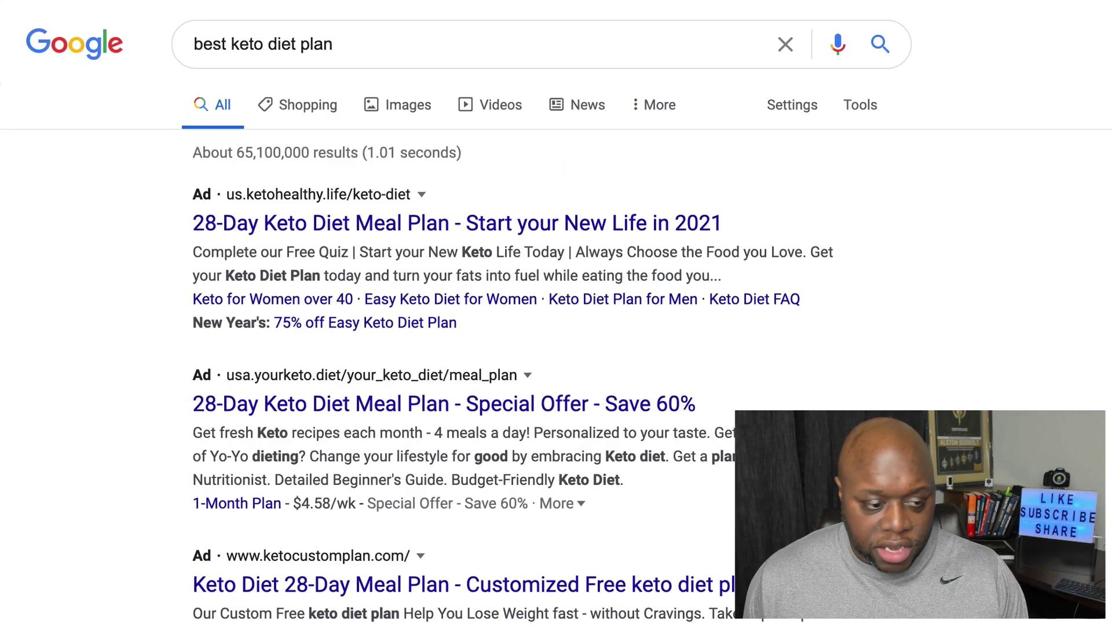
scroll(539, 348, "down", 4)
scroll(539, 348, "down", 12)
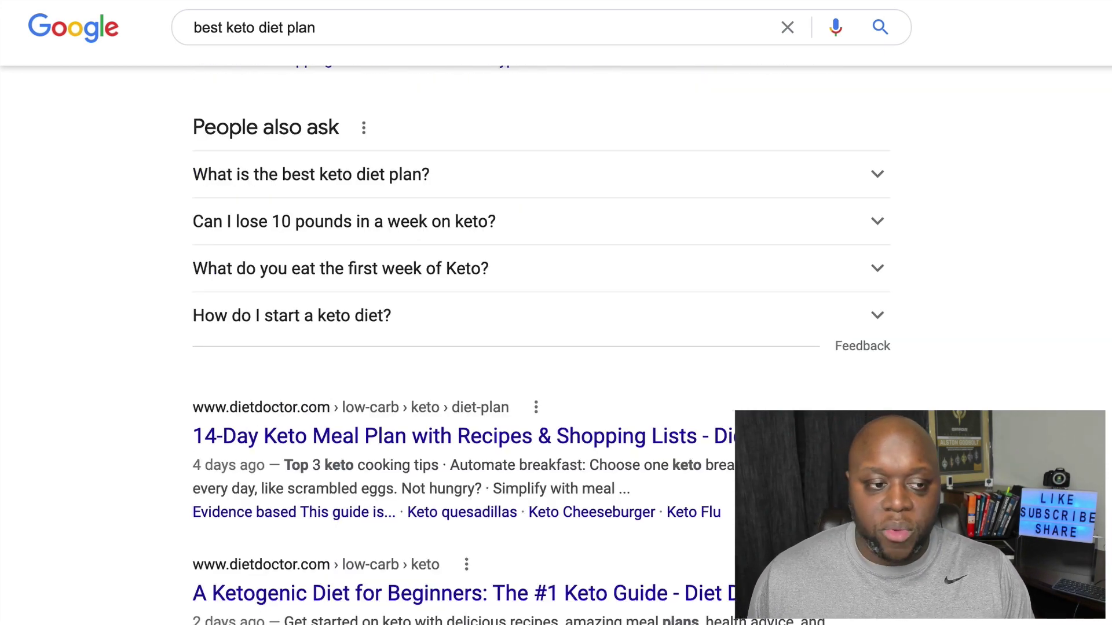
scroll(538, 348, "down", 4)
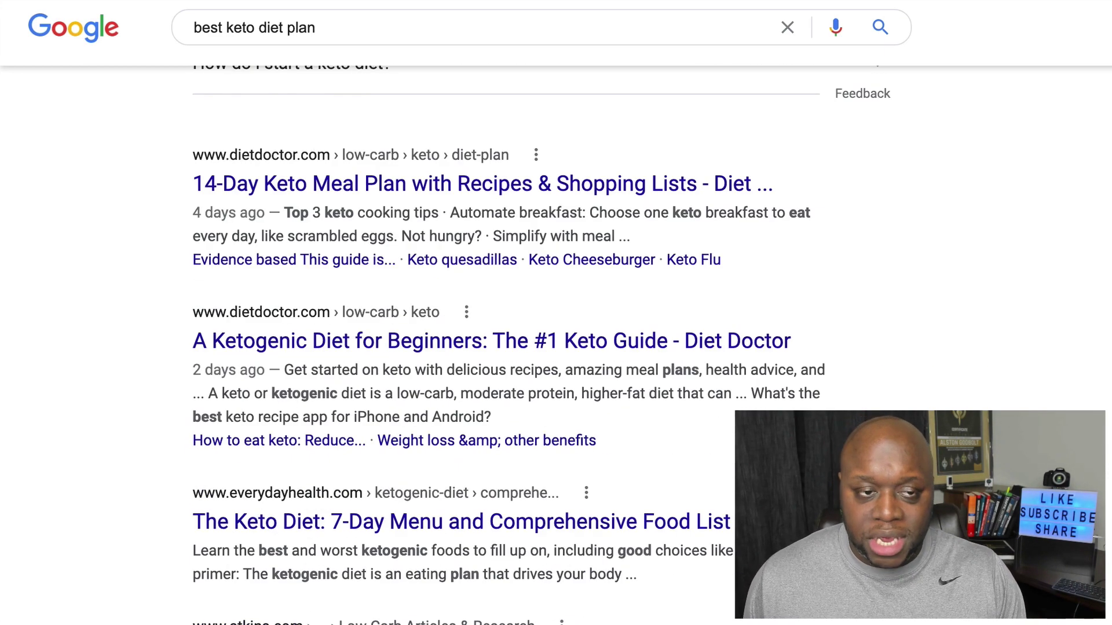
scroll(744, 253, "up", 10)
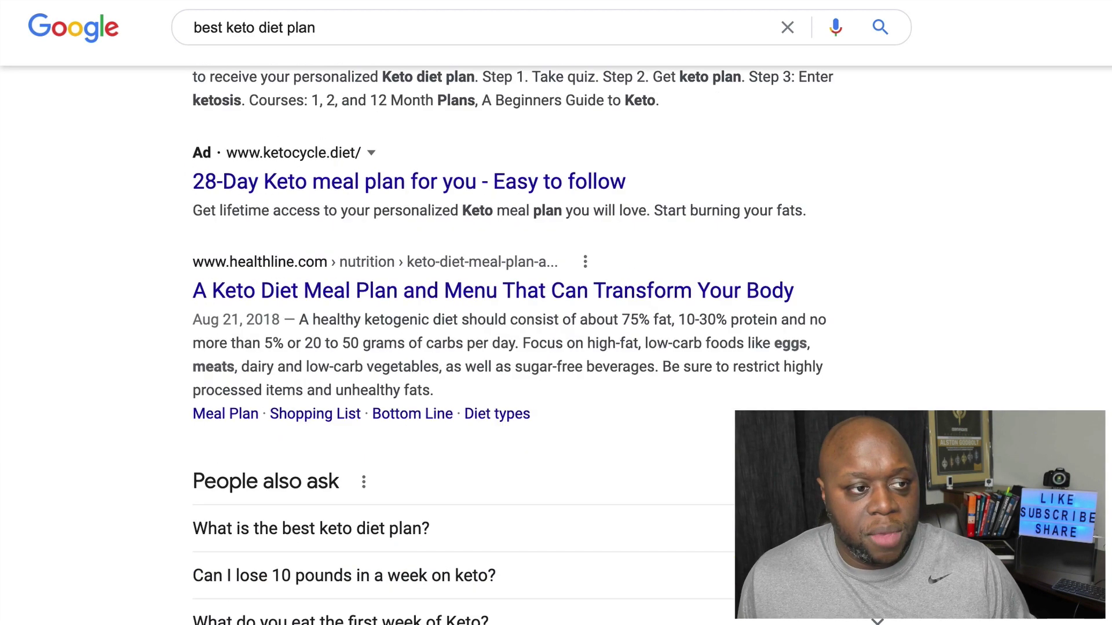
Refine the Google query "best keto diet plan" by adding the word "tricks" and run the search
left_click(359, 28)
type("tricks")
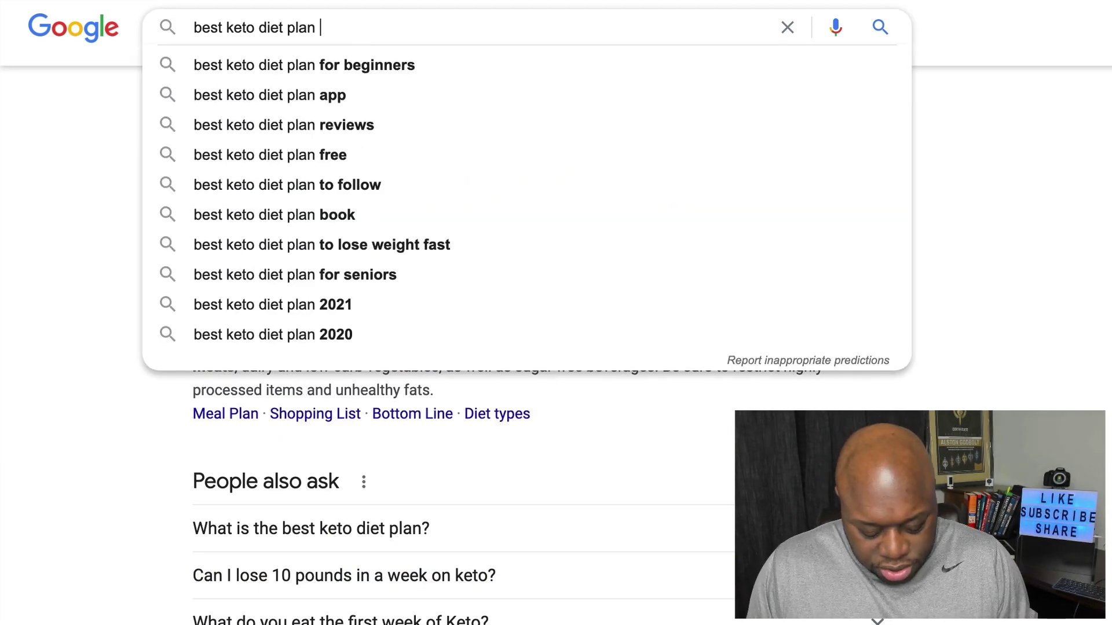
key("Return")
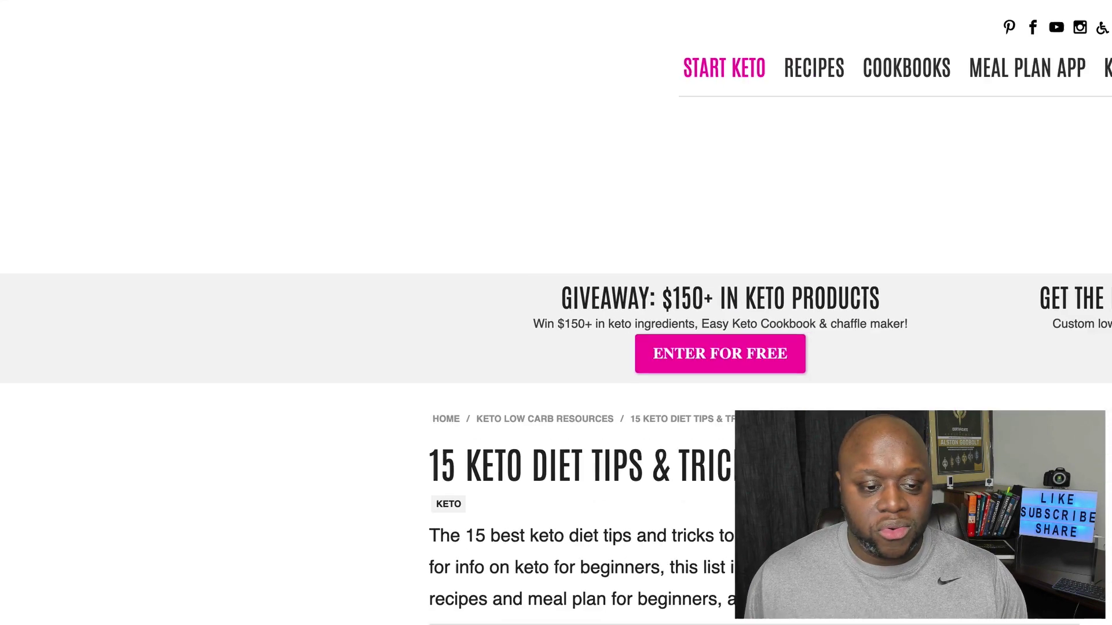
Read through the "15 Keto Diet Tips & Tricks for Beginners" article, including its header and free printable food list offer
scroll(90, 524, "down", 15)
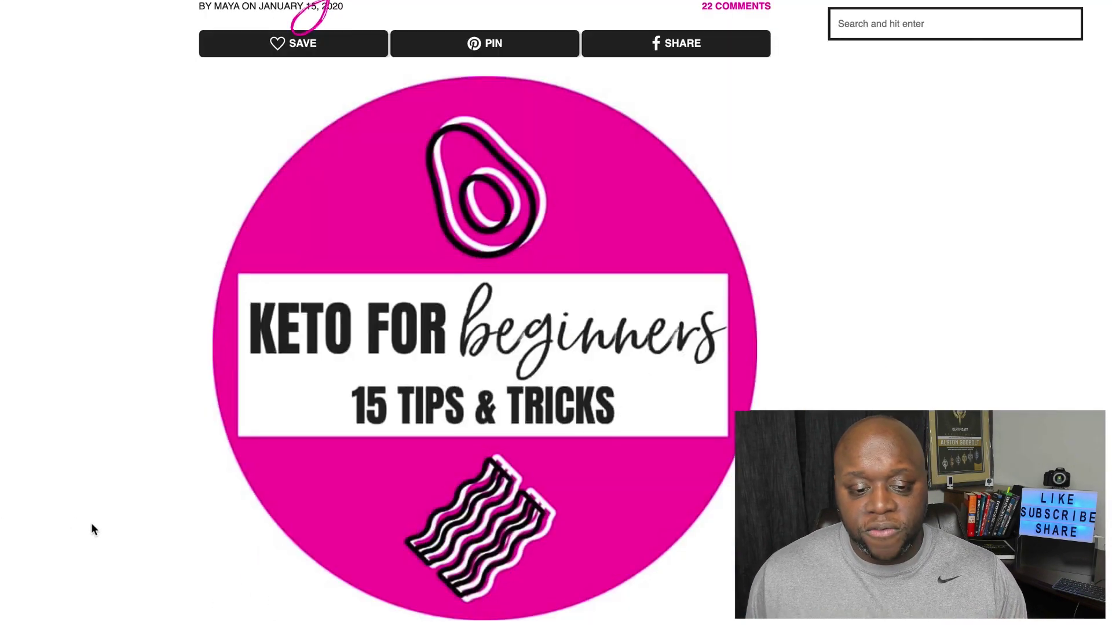
scroll(198, 544, "up", 15)
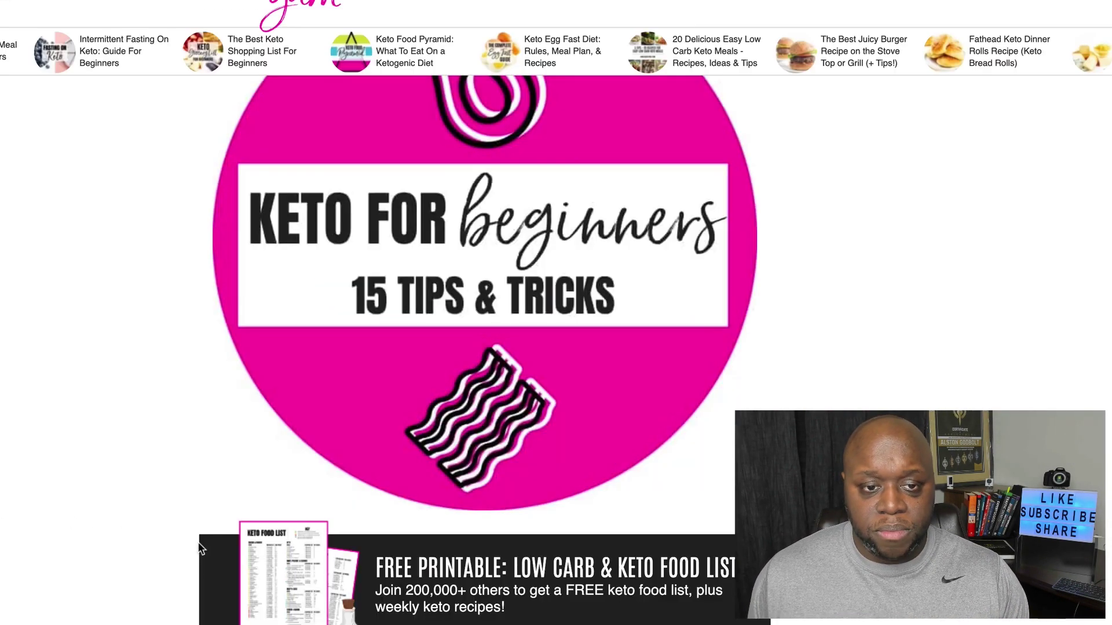
scroll(503, 371, "down", 5)
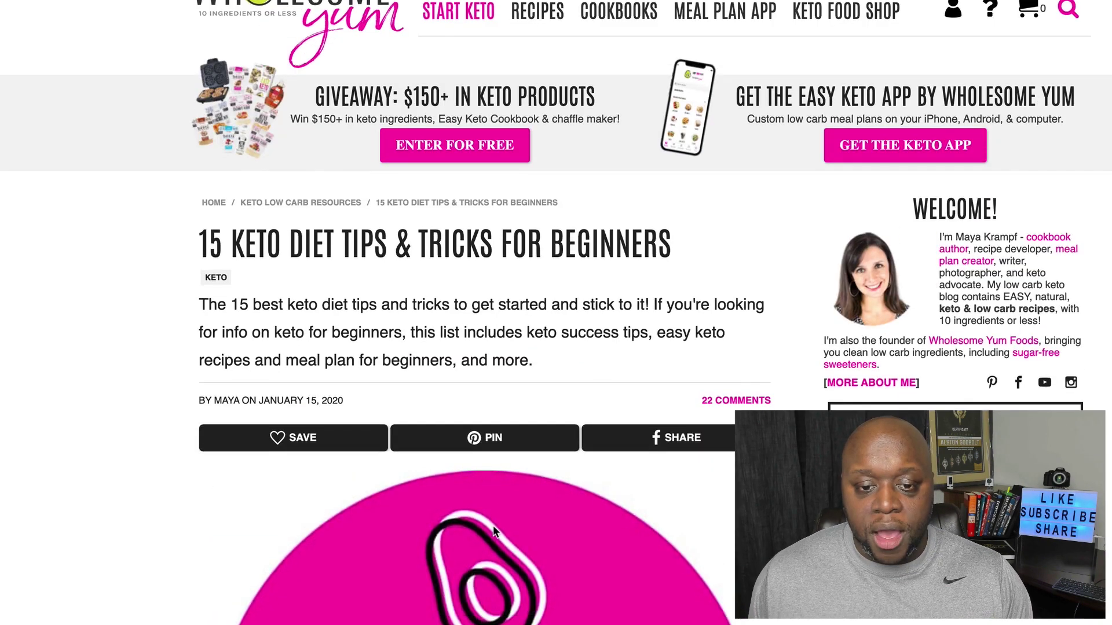
scroll(478, 172, "up", 3)
scroll(478, 171, "up", 3)
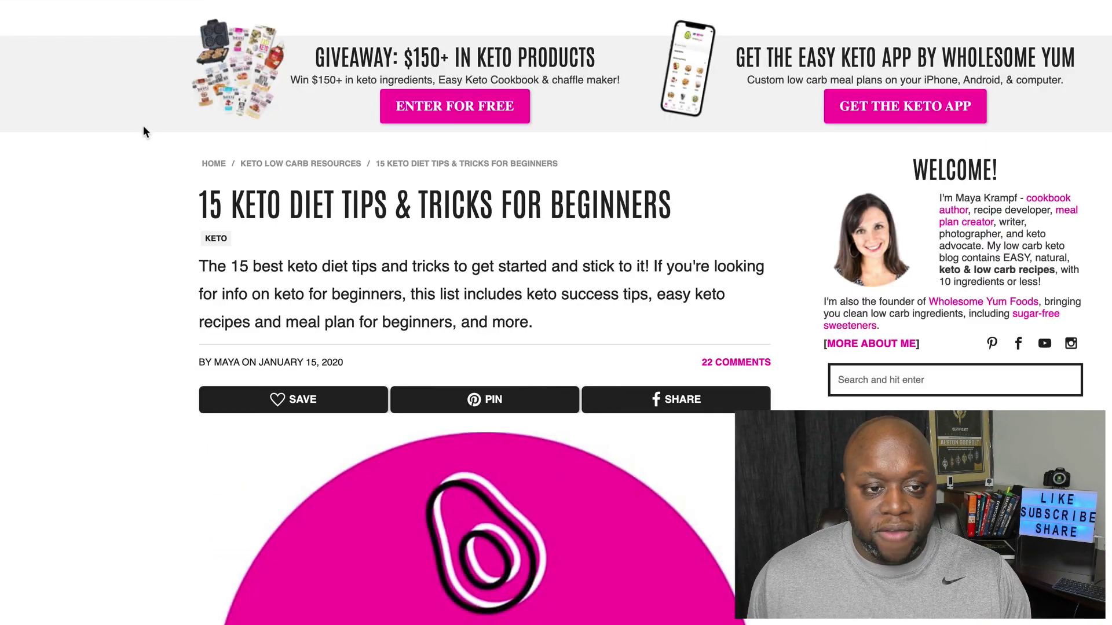
scroll(621, 324, "down", 5)
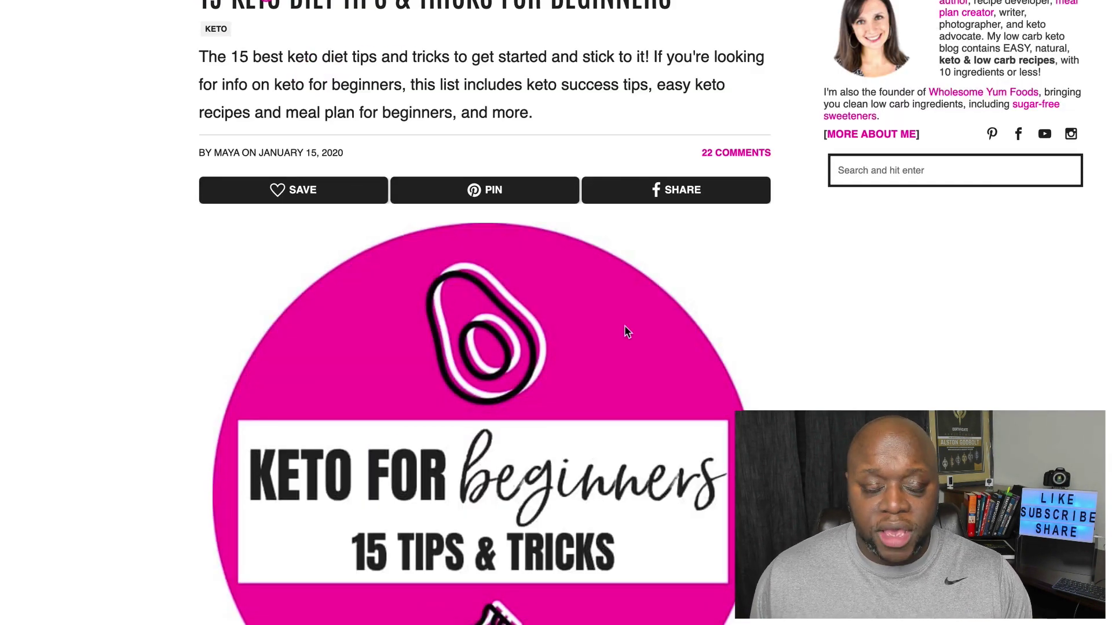
scroll(631, 338, "down", 8)
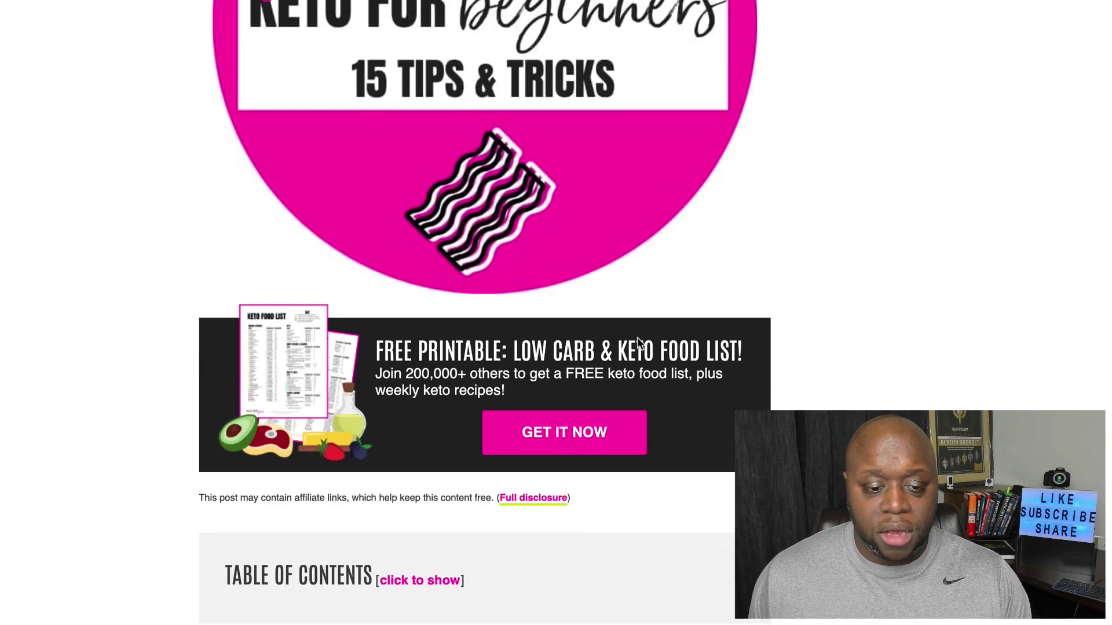
scroll(643, 344, "down", 3)
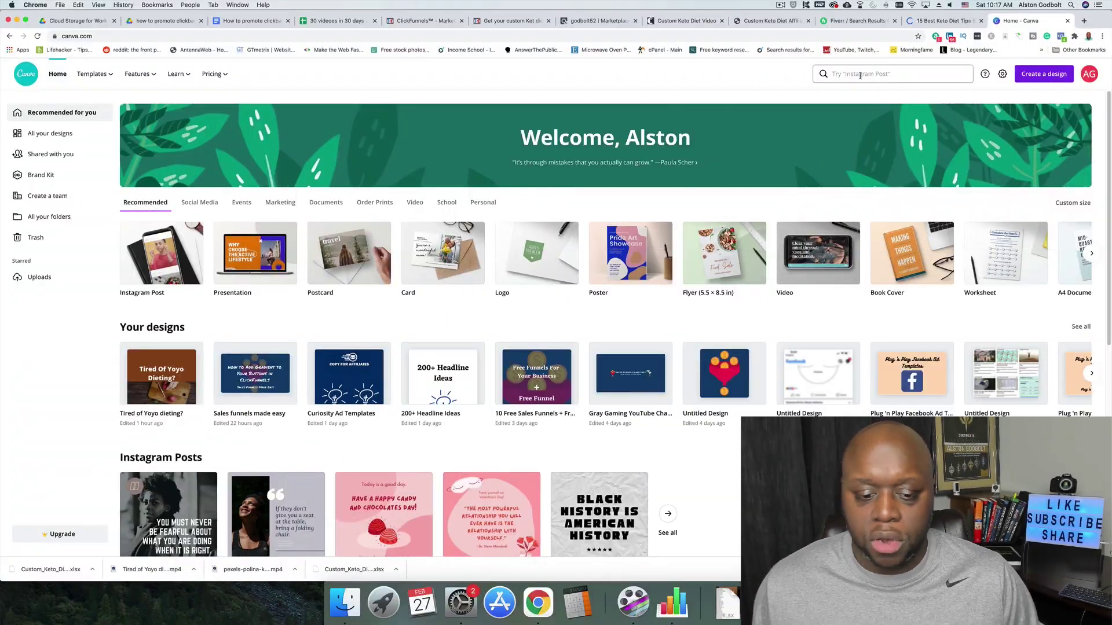
Find the Facebook Post design type and create a blank Facebook Post
left_click(859, 75)
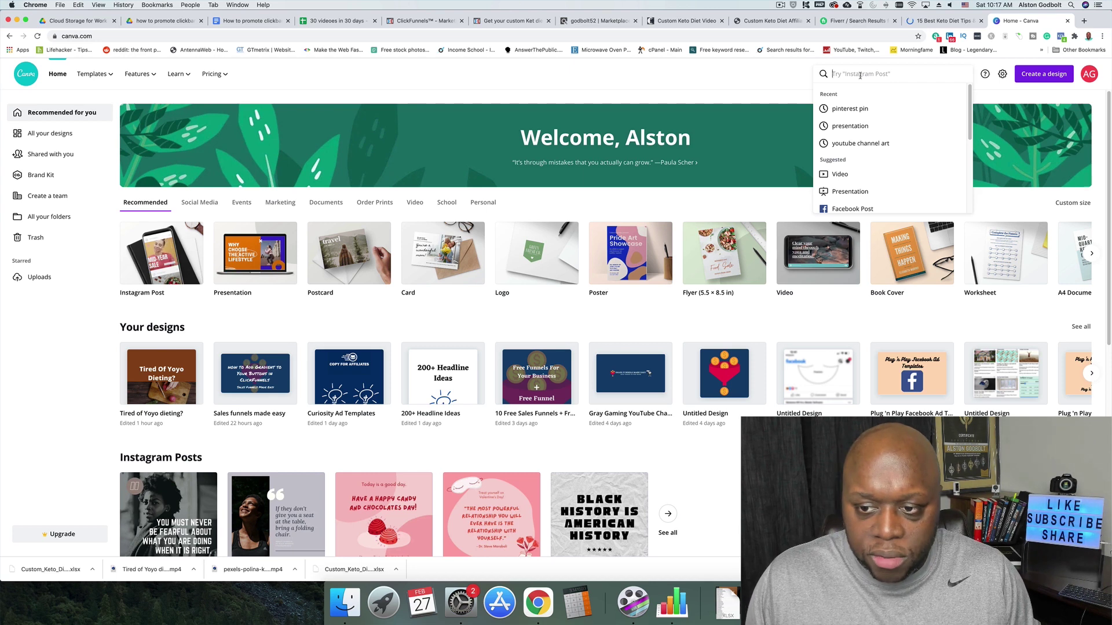
left_click(857, 210)
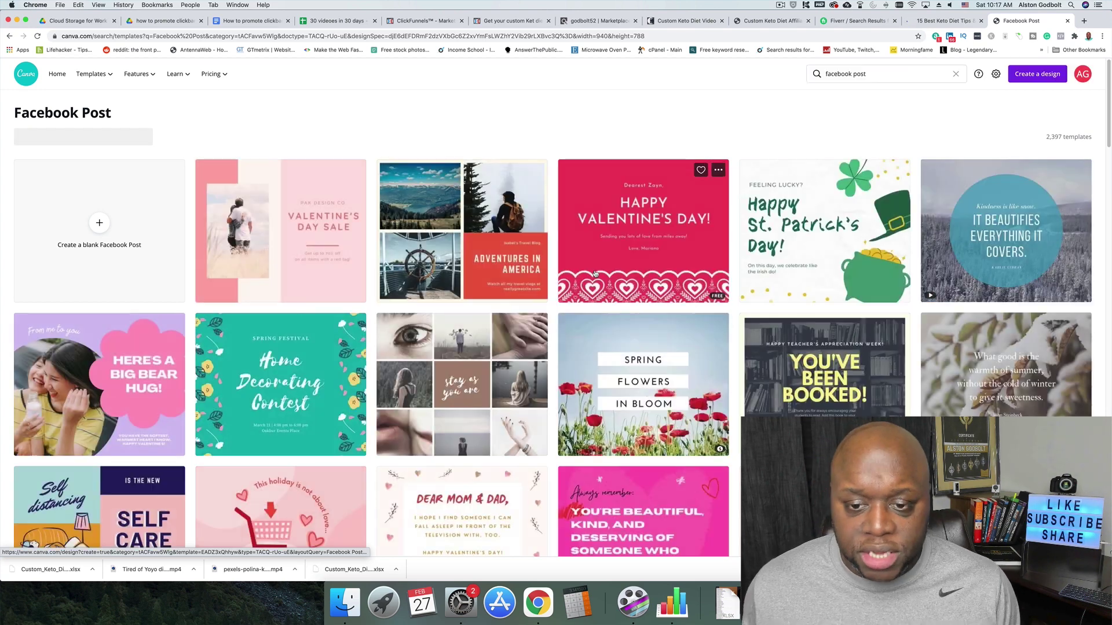
left_click(85, 241)
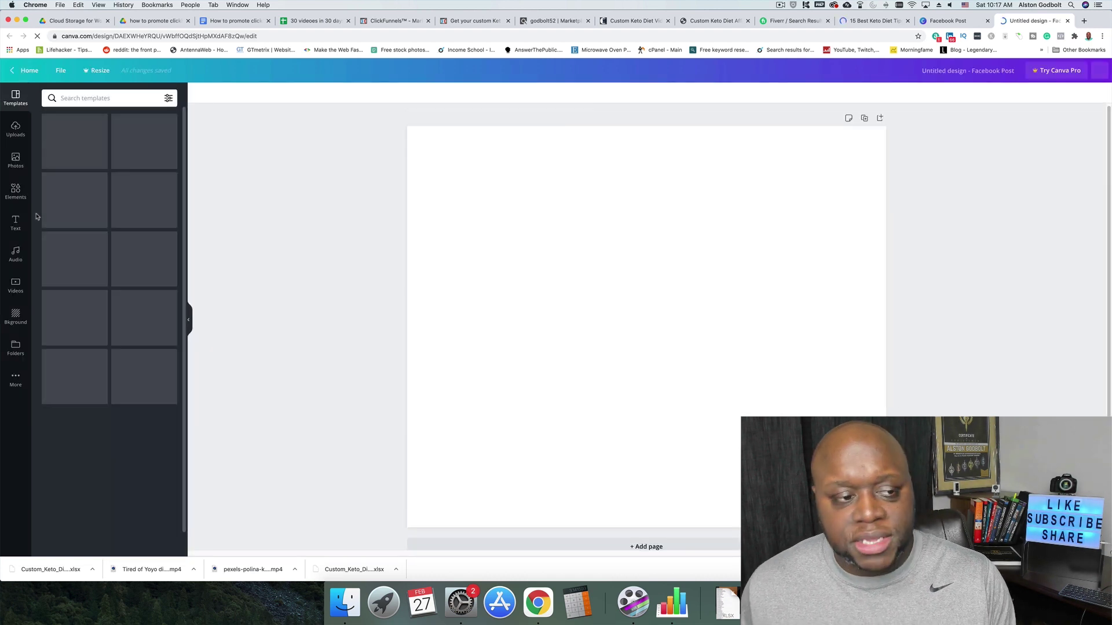
Search the design elements for "diet", add the free vegetable bowl graphic and enlarge it to fill the blank page
left_click(15, 193)
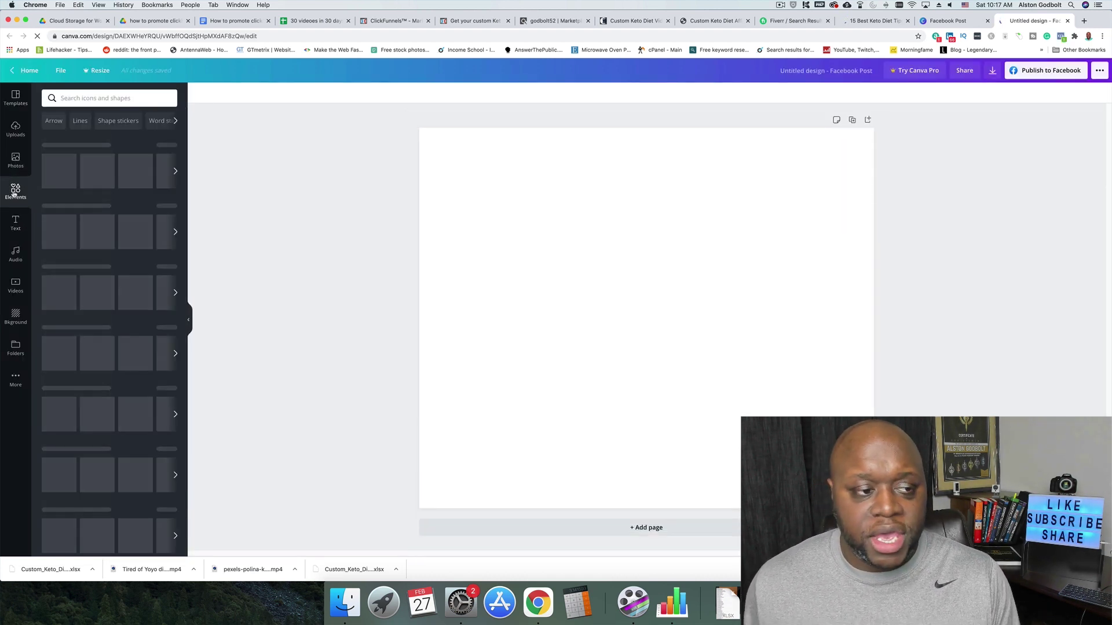
left_click(123, 100)
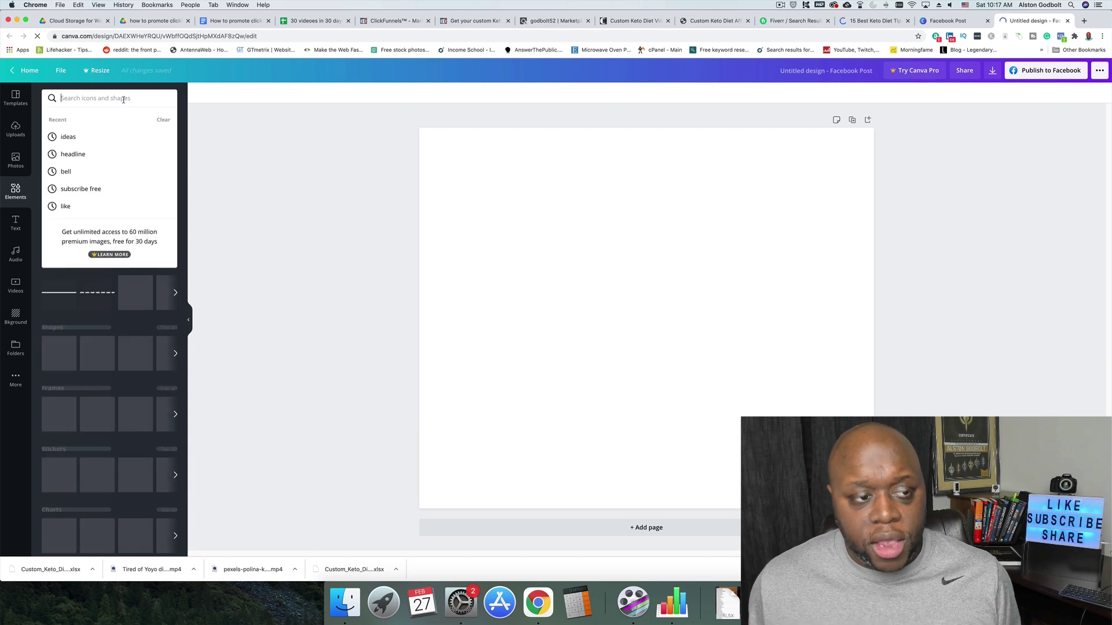
type("diet")
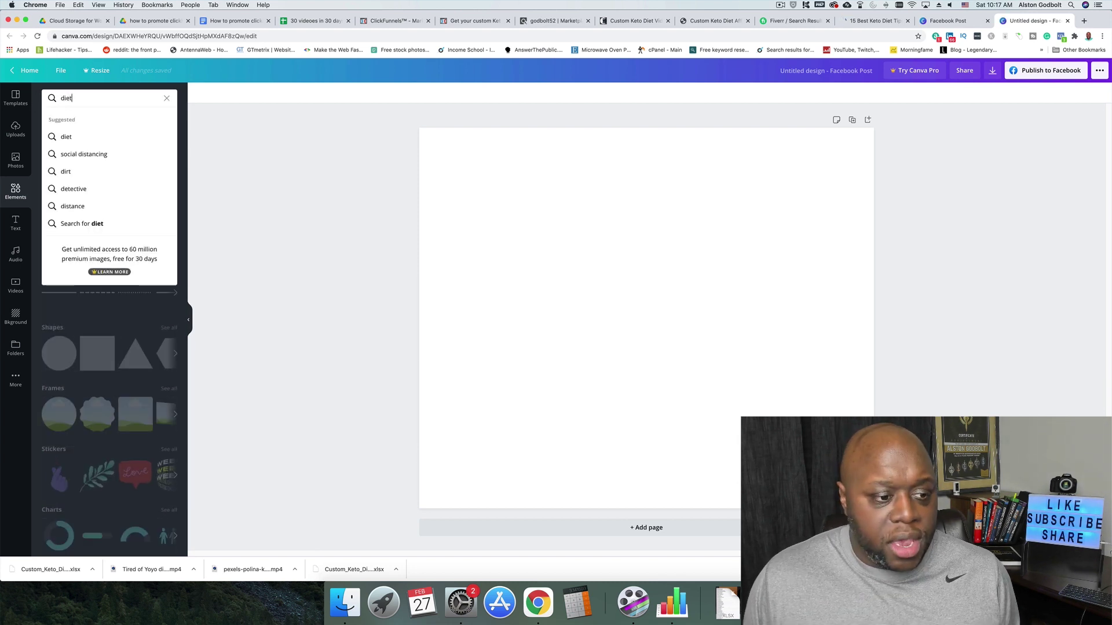
key("Return")
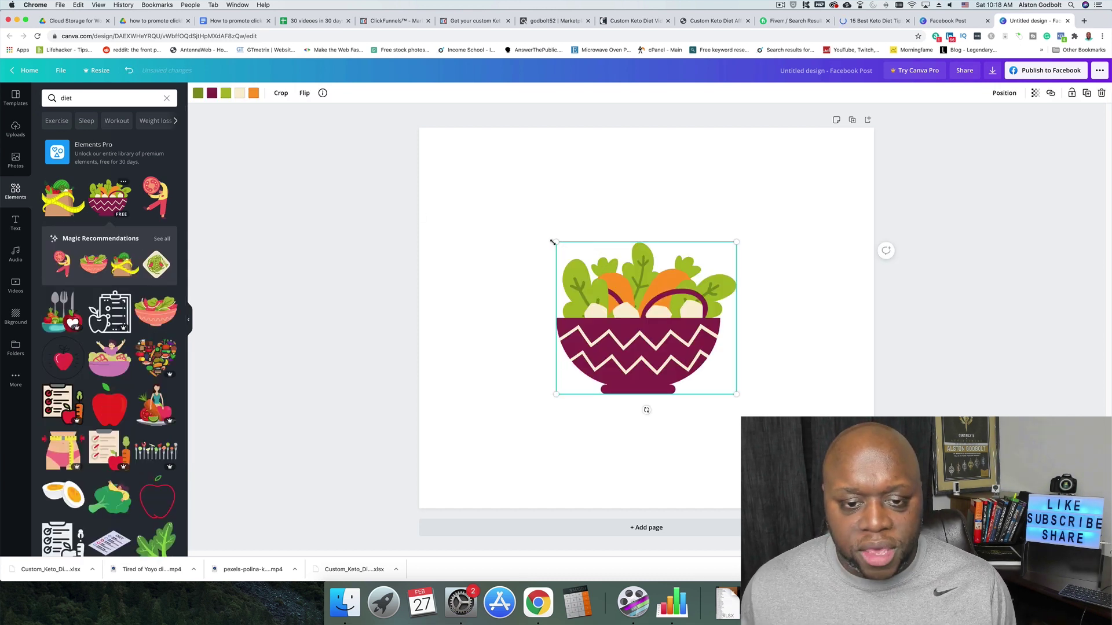
left_click_drag(547, 231, 422, 120)
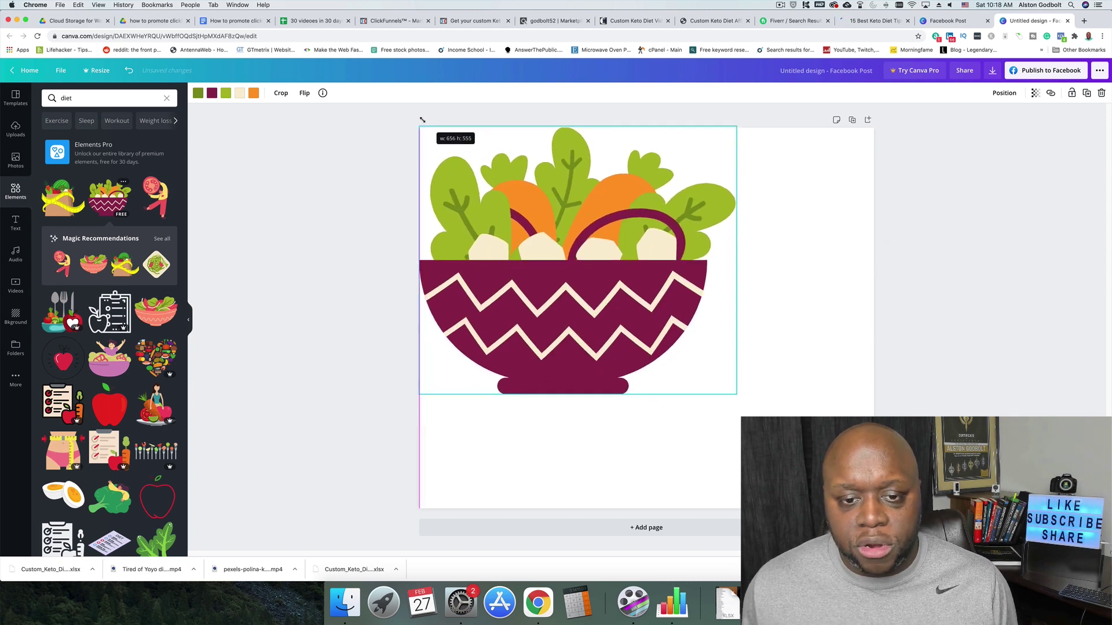
left_click_drag(736, 395, 871, 508)
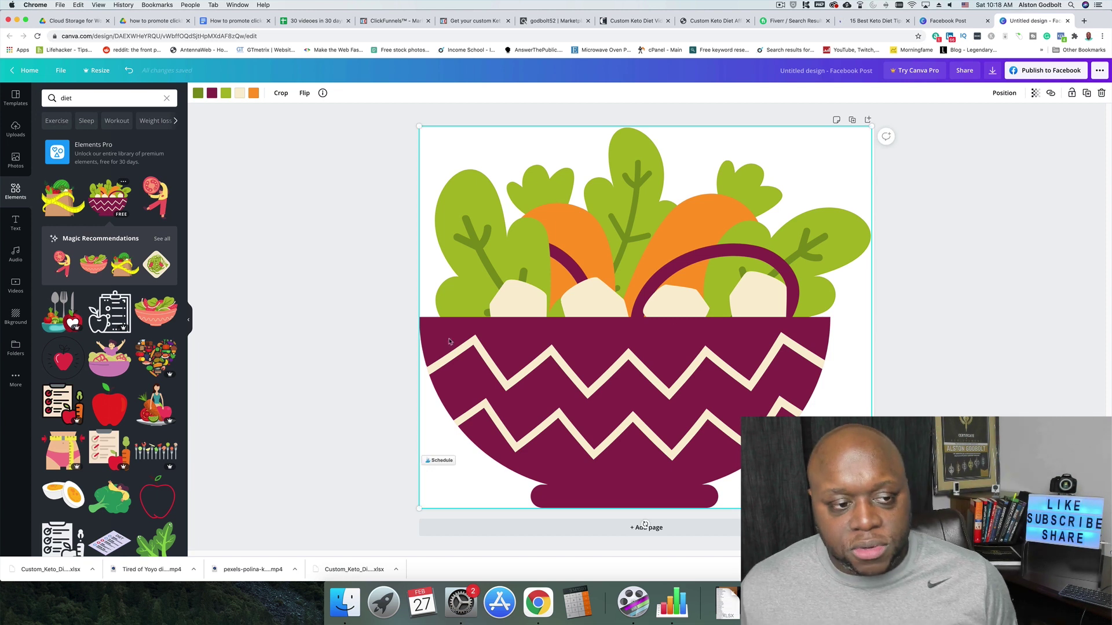
left_click(224, 295)
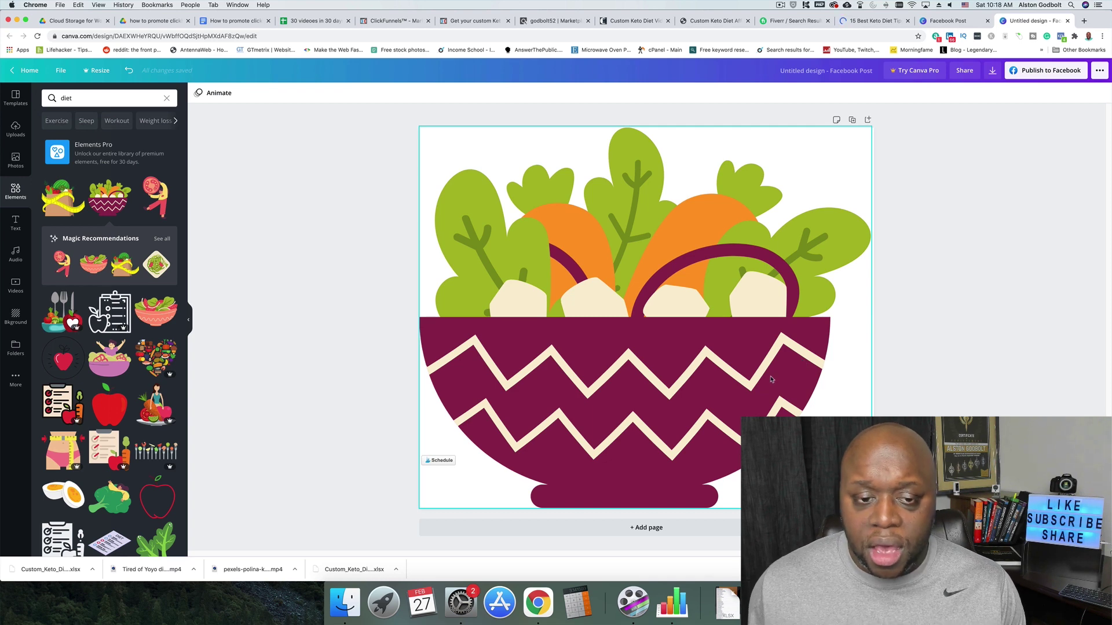
left_click(16, 223)
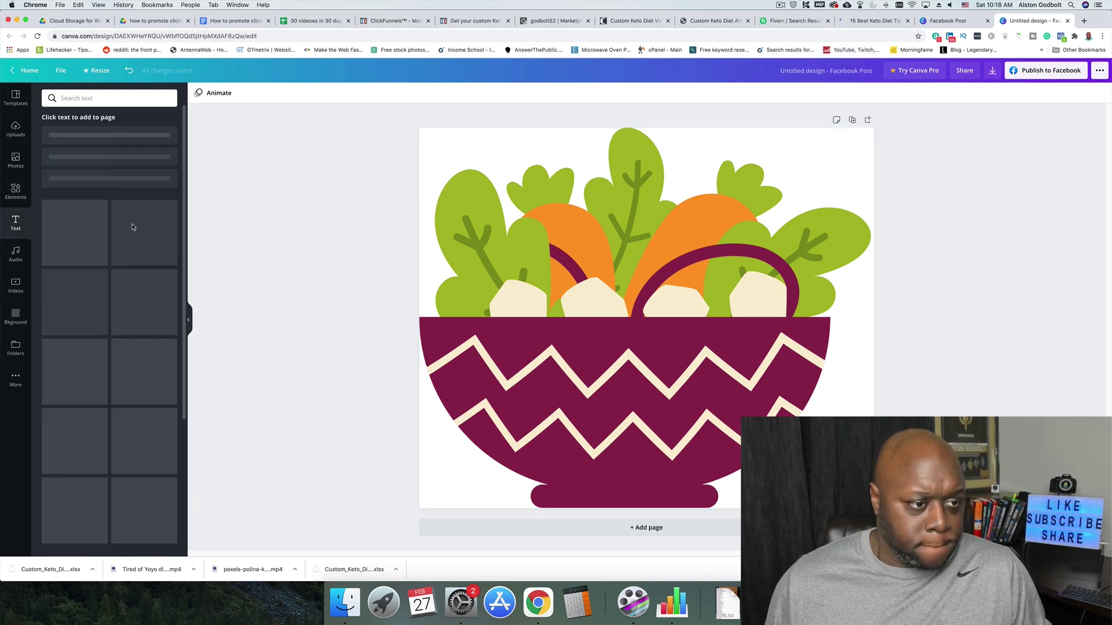
left_click(15, 191)
left_click(166, 98)
left_click(61, 353)
left_click_drag(647, 213, 646, 127)
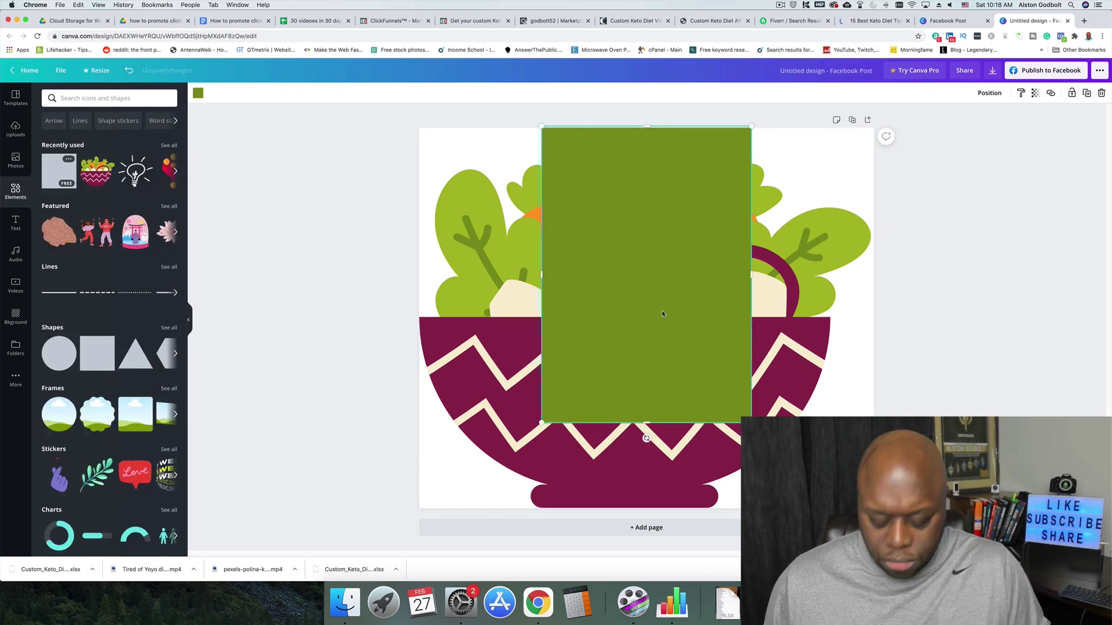
key("Delete")
Add the heading "5 Keto Diet Tips" and move it near the upper edge of the design, over the leaves
left_click(16, 223)
left_click(110, 139)
type("5 Keto Diet Tips")
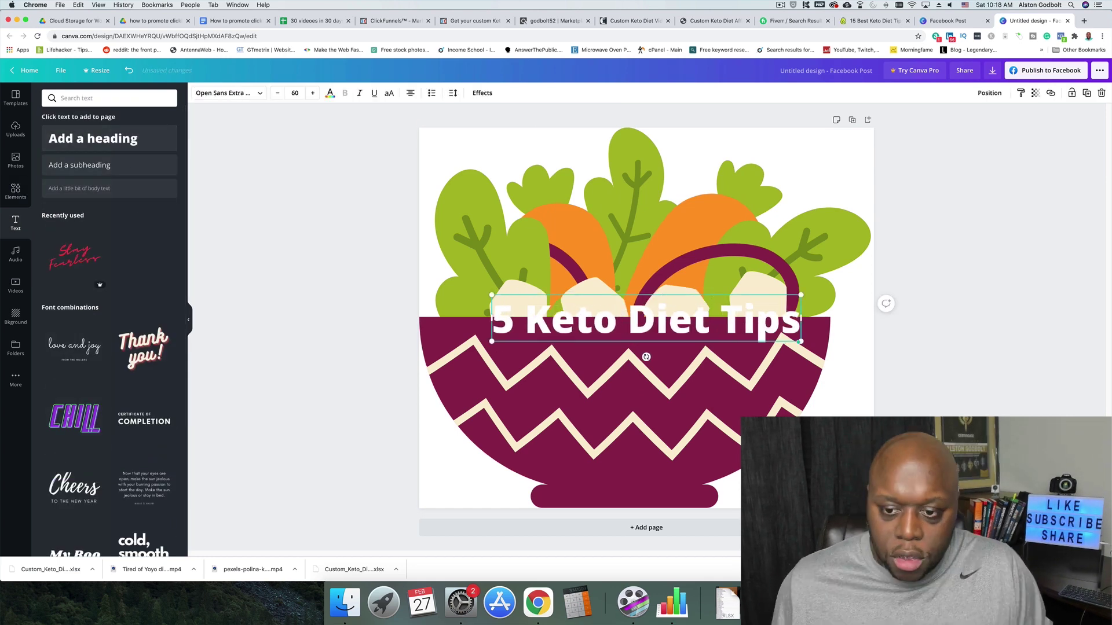
left_click_drag(677, 293, 664, 136)
Add a square shape and resize it into a banner matching the size and position of the "5 Keto Diet Tips" heading
left_click(16, 191)
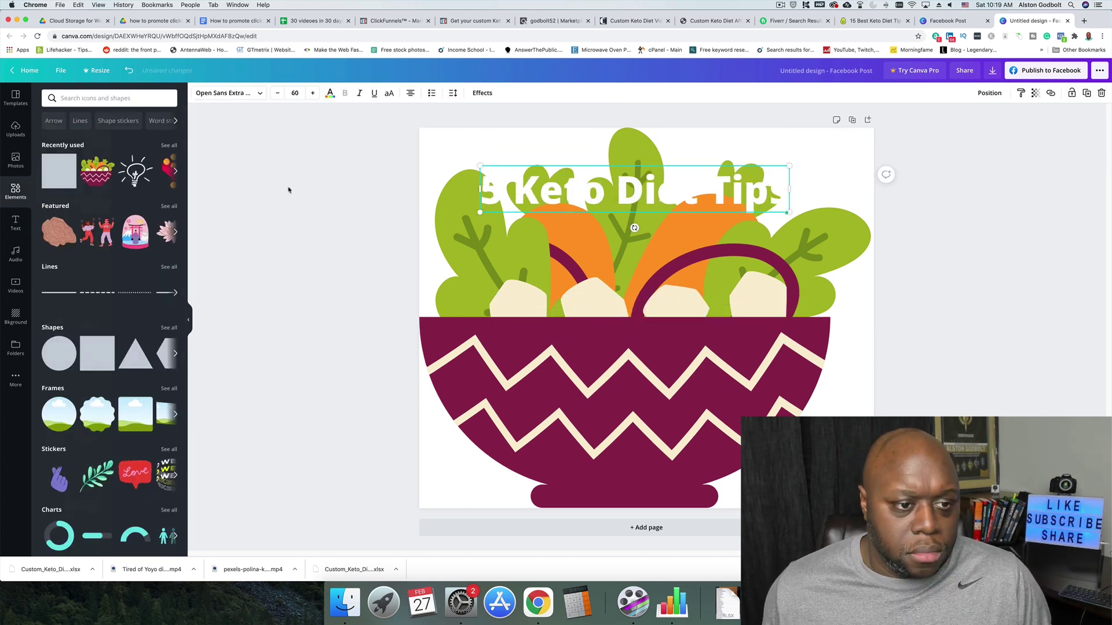
left_click(58, 171)
left_click_drag(746, 284, 791, 283)
left_click_drag(662, 375, 642, 212)
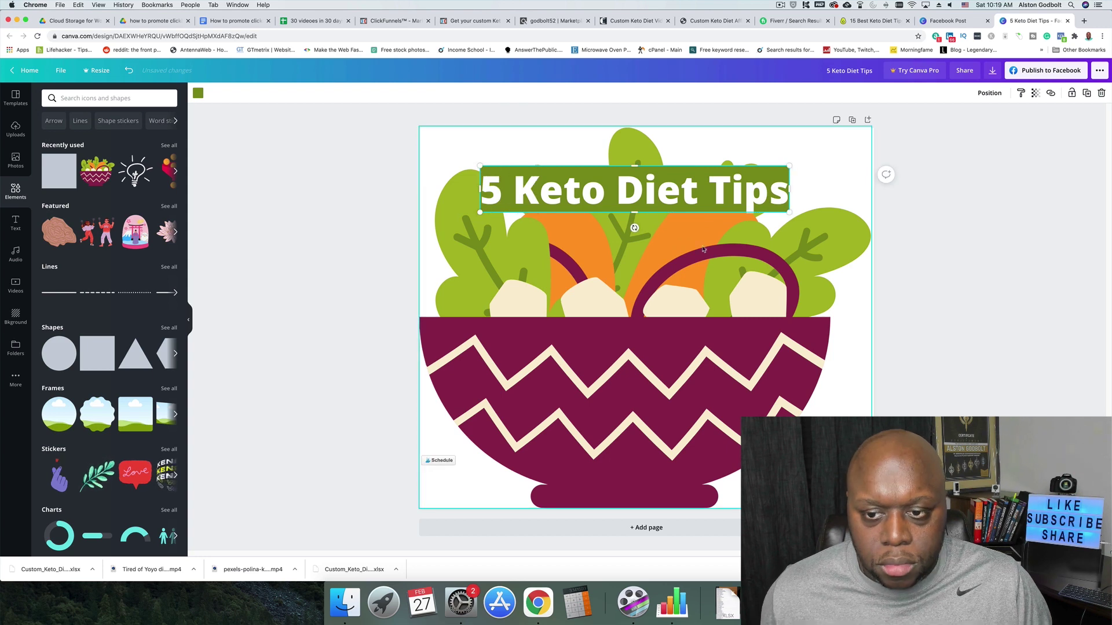
Make the banner behind the heading semi-transparent and change its fill color to black
left_click(1035, 92)
left_click_drag(1006, 119, 965, 119)
left_click(198, 92)
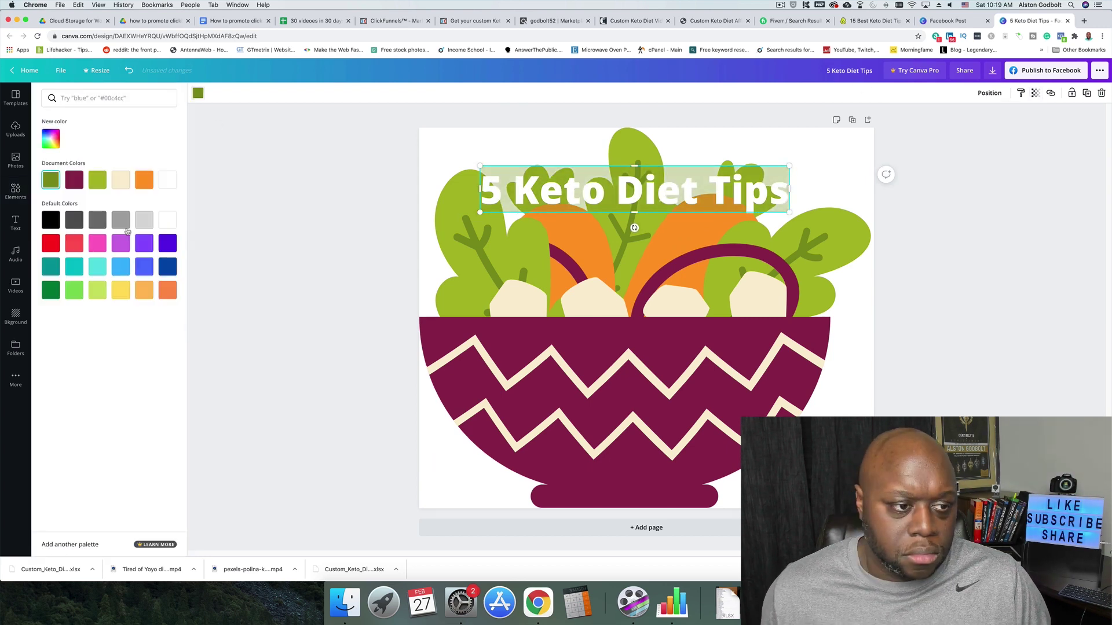
left_click(50, 219)
left_click(1036, 93)
Place a subheading text box below the heading, clear its placeholder text and start a numbered list in it
left_click(16, 191)
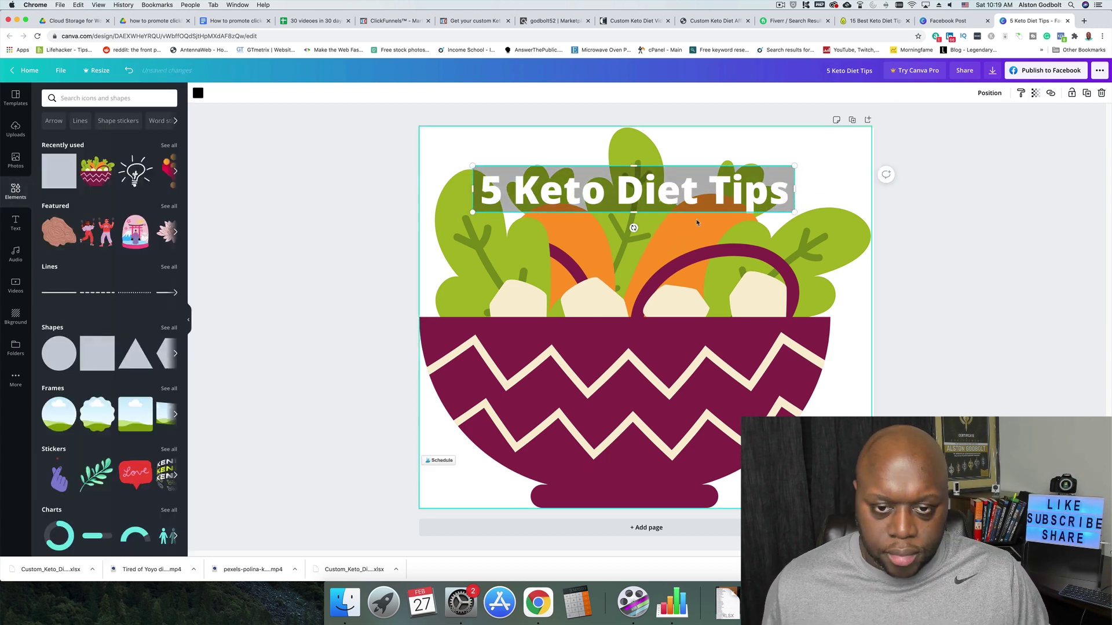
left_click(16, 223)
left_click_drag(79, 165, 682, 240)
key("Delete")
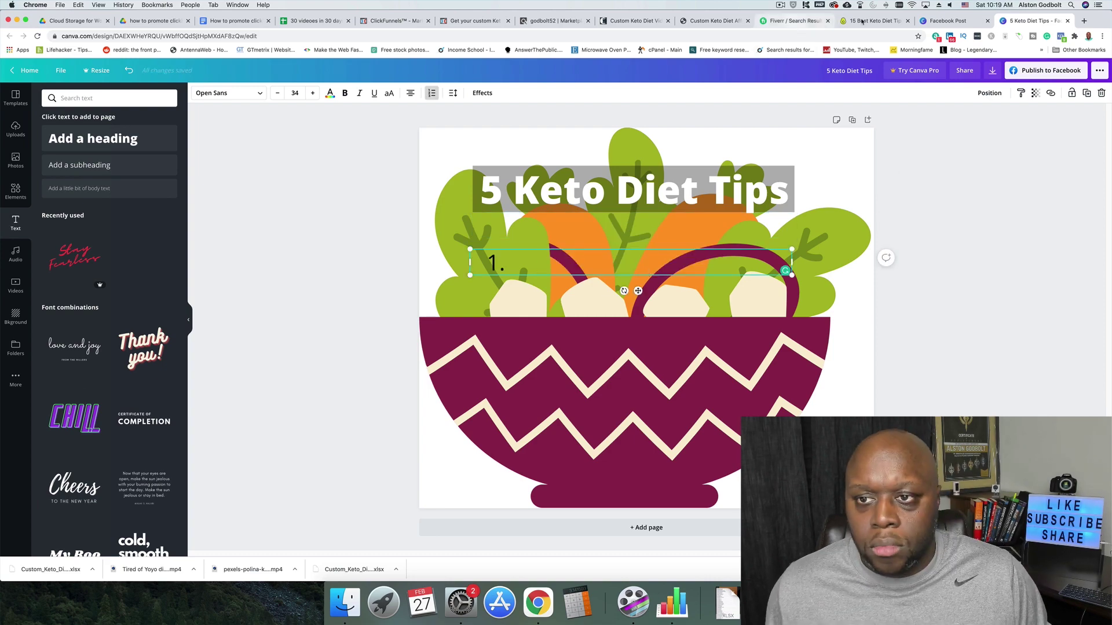
Copy the first tip, "START SIMPLE.", from the Wholesome Yum article and paste it as item 1 of the list in Canva
left_click(874, 20)
left_click(1083, 78)
scroll(637, 313, "down", 5)
left_click_drag(324, 356, 399, 355)
key("super+c")
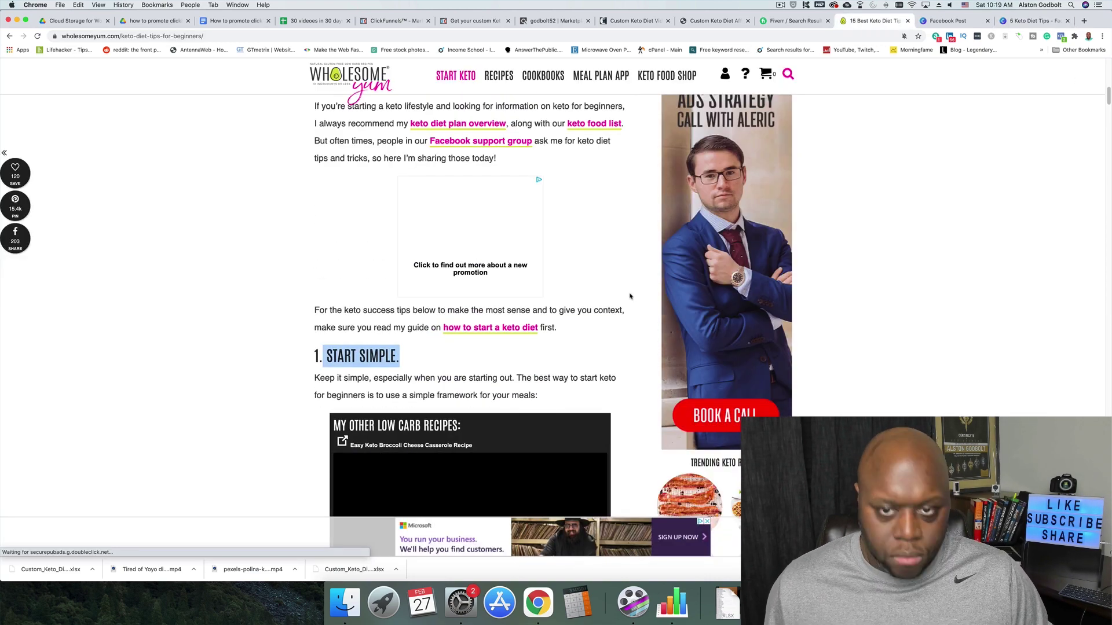
left_click(1034, 21)
key("super+v")
Copy the second tip, "REMOVE TEMPTATIONS.", from the article and paste it as item 2 of the list
left_click(870, 23)
left_click_drag(328, 312, 443, 312)
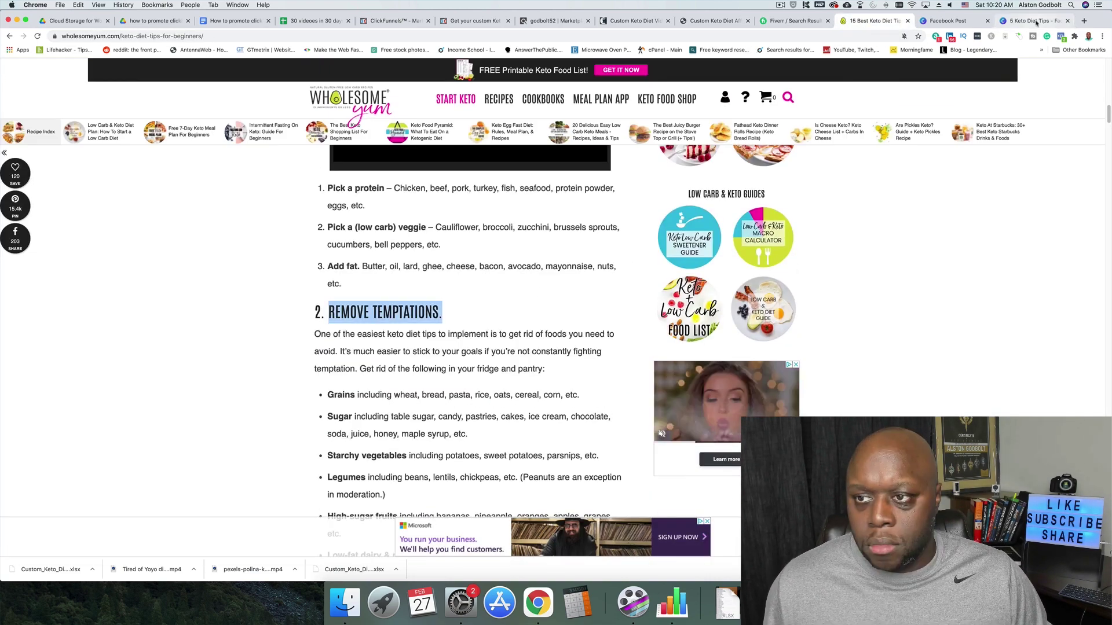
key("super+c")
left_click(1034, 22)
key("Return")
key("super+v")
Copy the third tip, "STOCK YOUR FRIDGE.", from the article into item 3 and left-align the list
key("Return")
left_click(874, 21)
left_click_drag(327, 338, 429, 337)
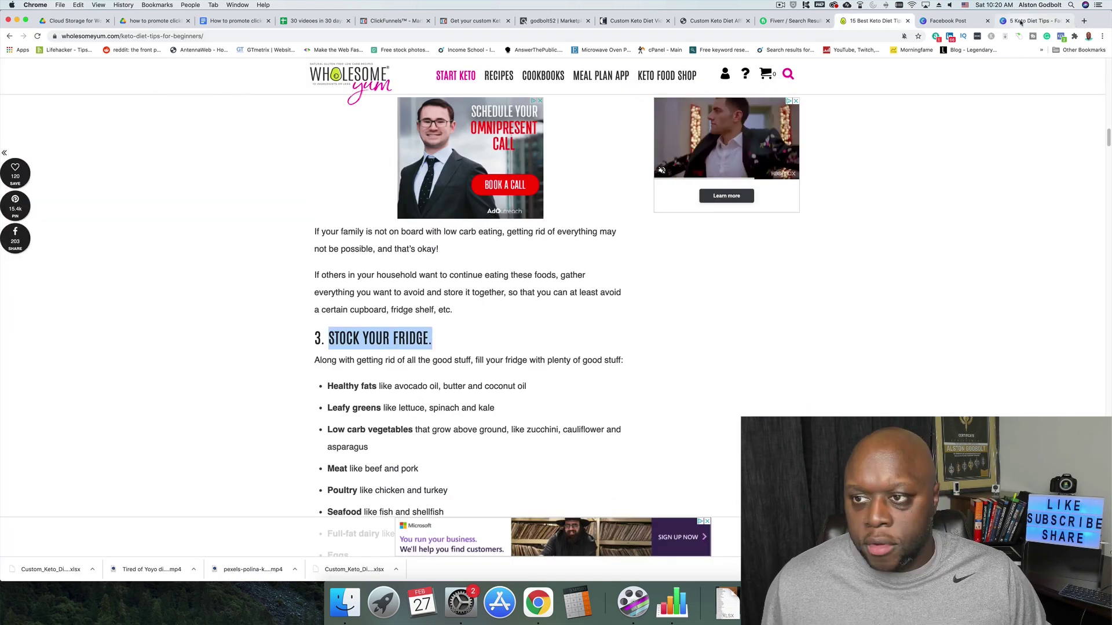
key("super+c")
left_click(1034, 22)
key("super+v")
left_click(410, 92)
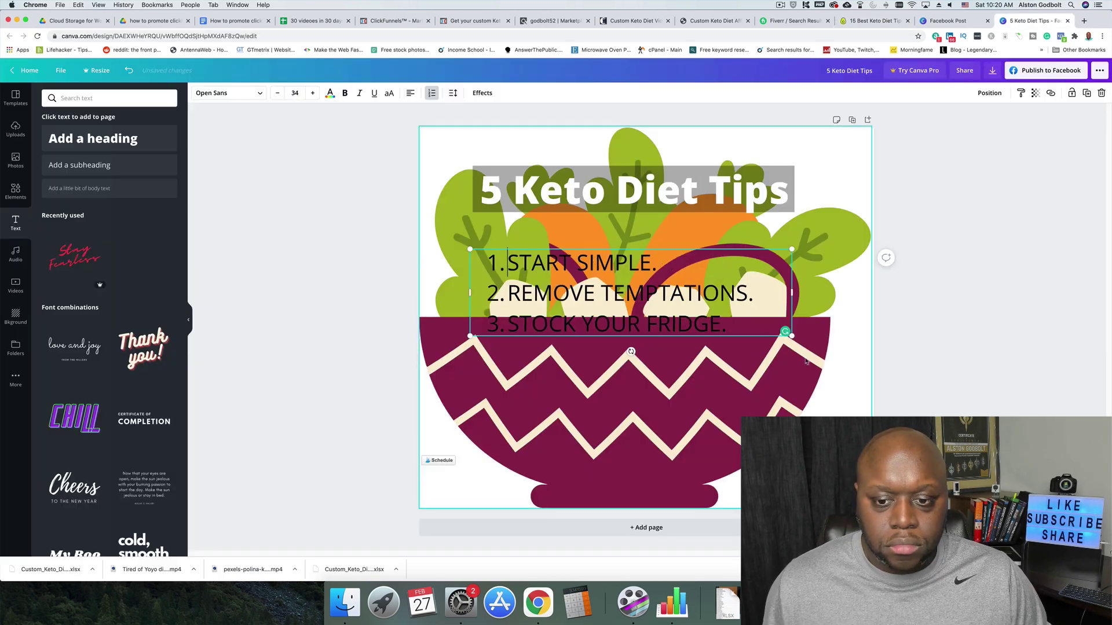
Copy the fourth tip, "STOCK YOUR PANTRY.", from the article and paste it as item 4 of the list
left_click(875, 20)
scroll(437, 411, "down", 5)
scroll(437, 411, "down", 10)
left_click_drag(329, 247, 440, 248)
key("super+c")
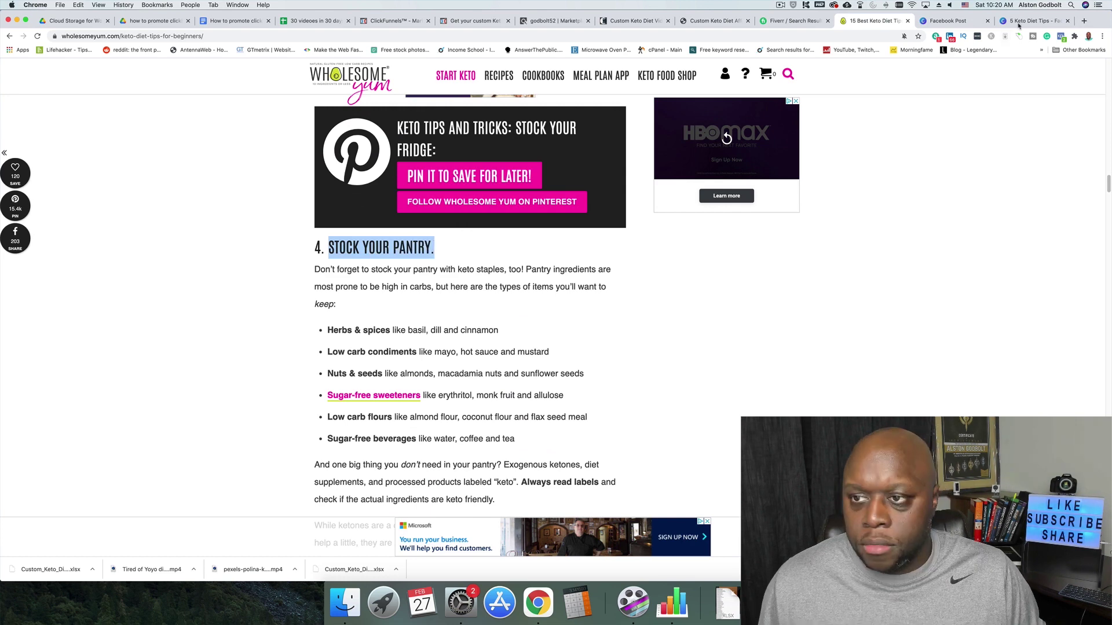
left_click(1034, 22)
key("Return")
key("super+v")
Copy the fifth tip, "EASE INTO IT", from the article and paste it as item 5 of the list
left_click(874, 20)
scroll(616, 326, "down", 5)
scroll(616, 326, "down", 4)
left_click_drag(328, 309, 394, 310)
key("super+c")
left_click(1035, 22)
key("Return")
key("super+v")
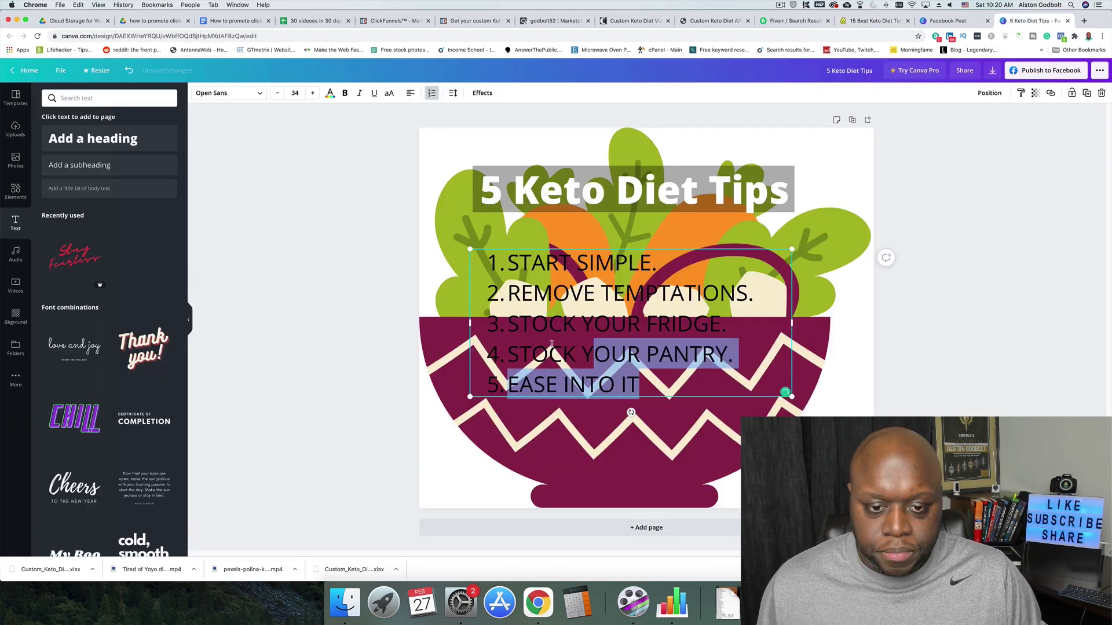
Duplicate the heading's translucent black banner, enlarge it to cover the tips list and move it behind the list text
left_click(614, 209)
key("super+c")
key("super+v")
left_click_drag(643, 204, 641, 398)
left_click(989, 93)
left_click(962, 126)
left_click(911, 364)
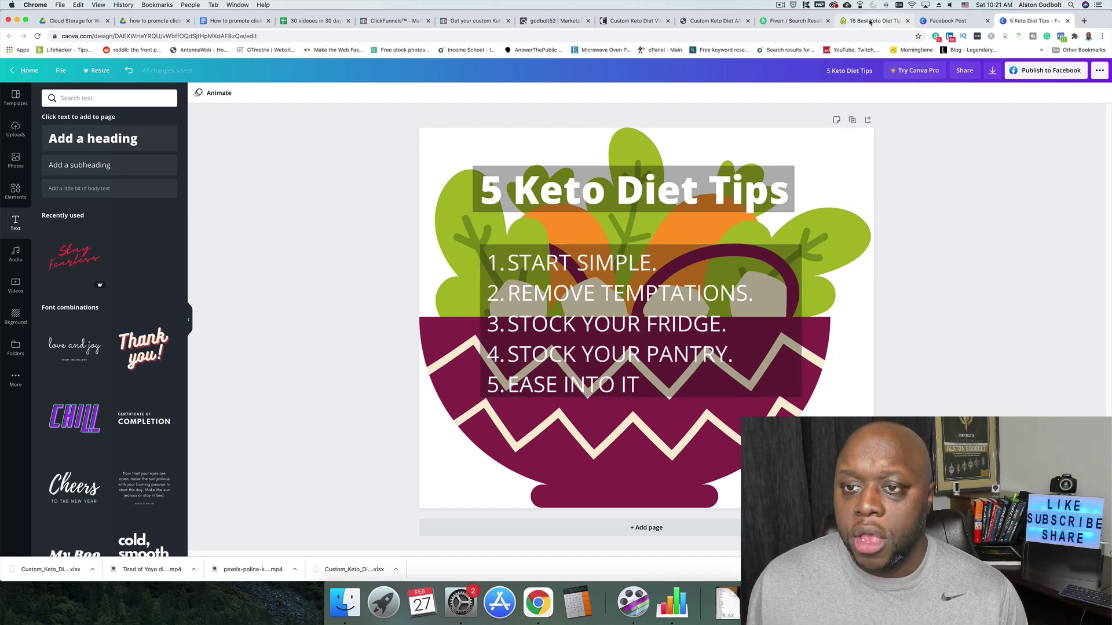
Switch back to the keto tips article and review its sections on stocking the pantry and the fridge
left_click(914, 22)
scroll(367, 399, "up", 15)
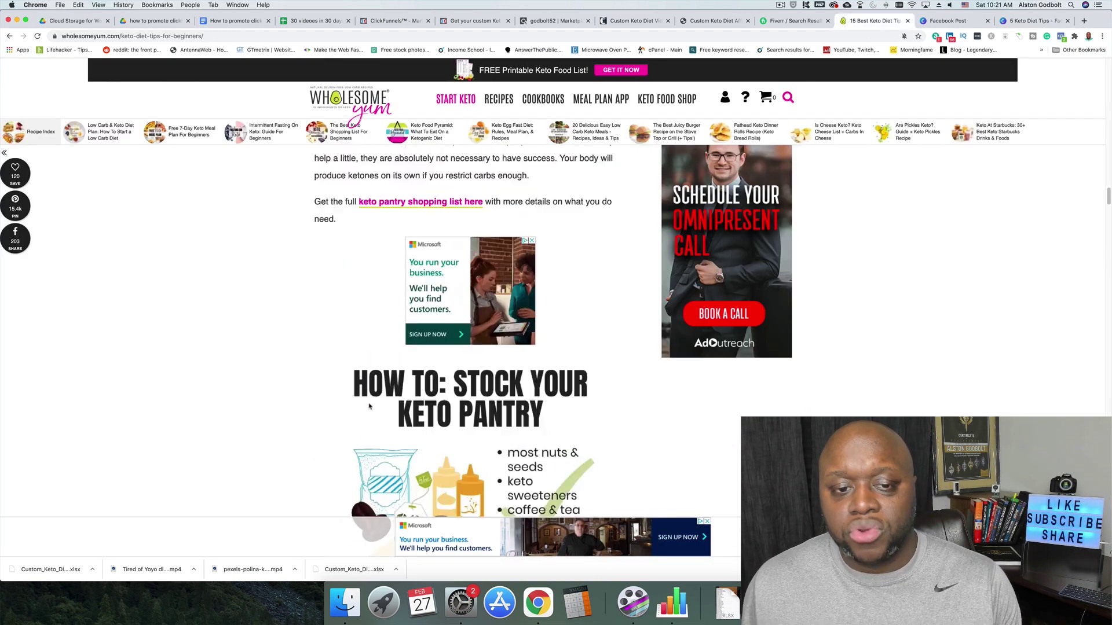
scroll(373, 410, "up", 15)
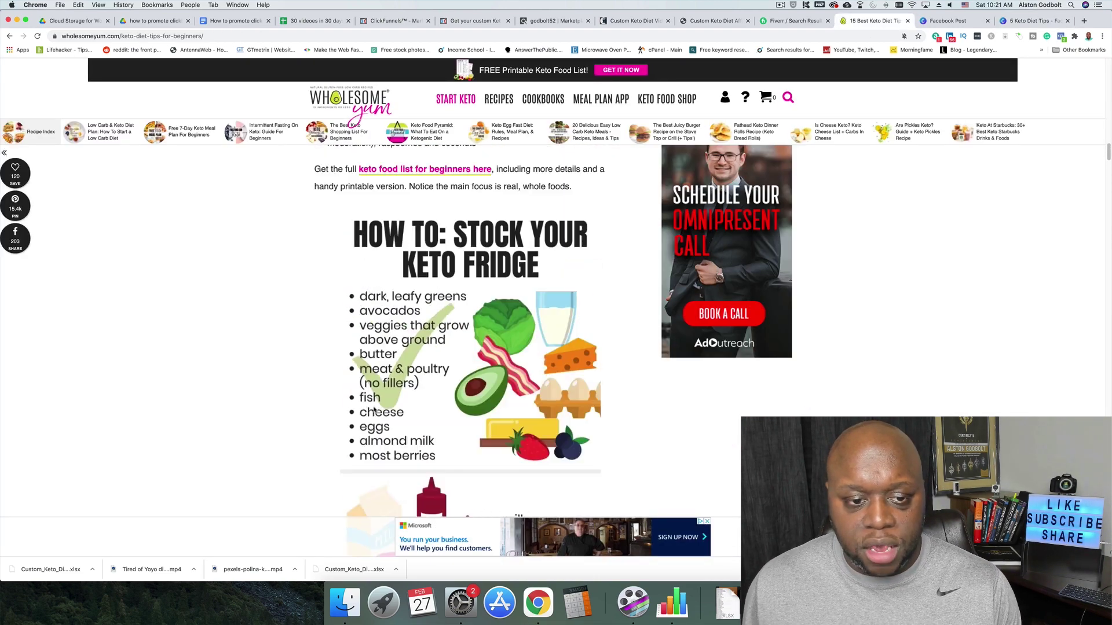
scroll(374, 410, "down", 1)
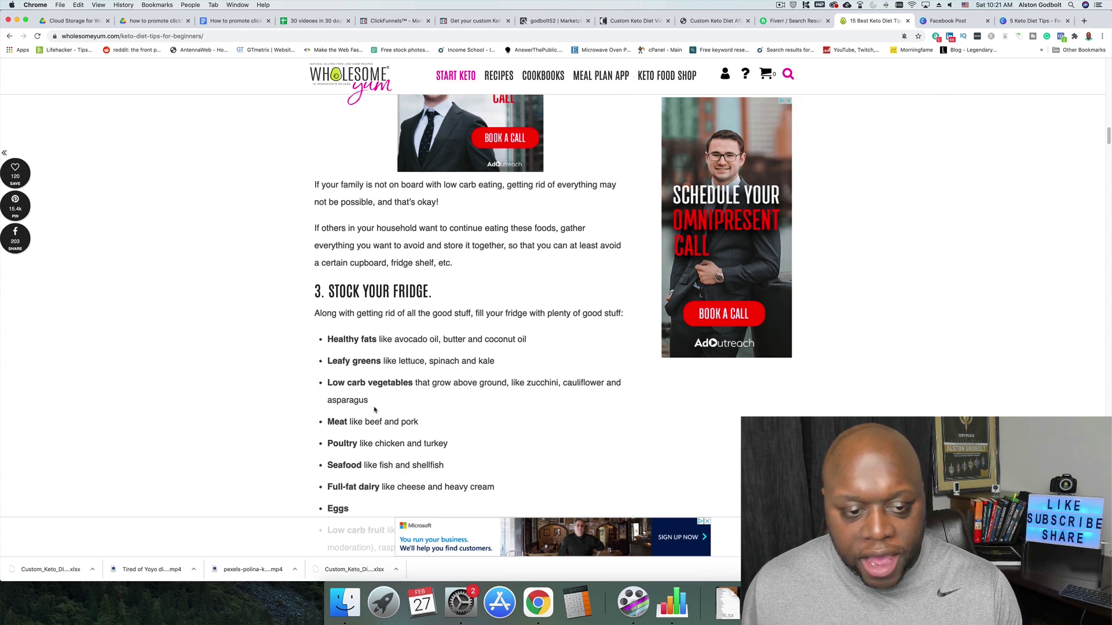
scroll(374, 410, "down", 3)
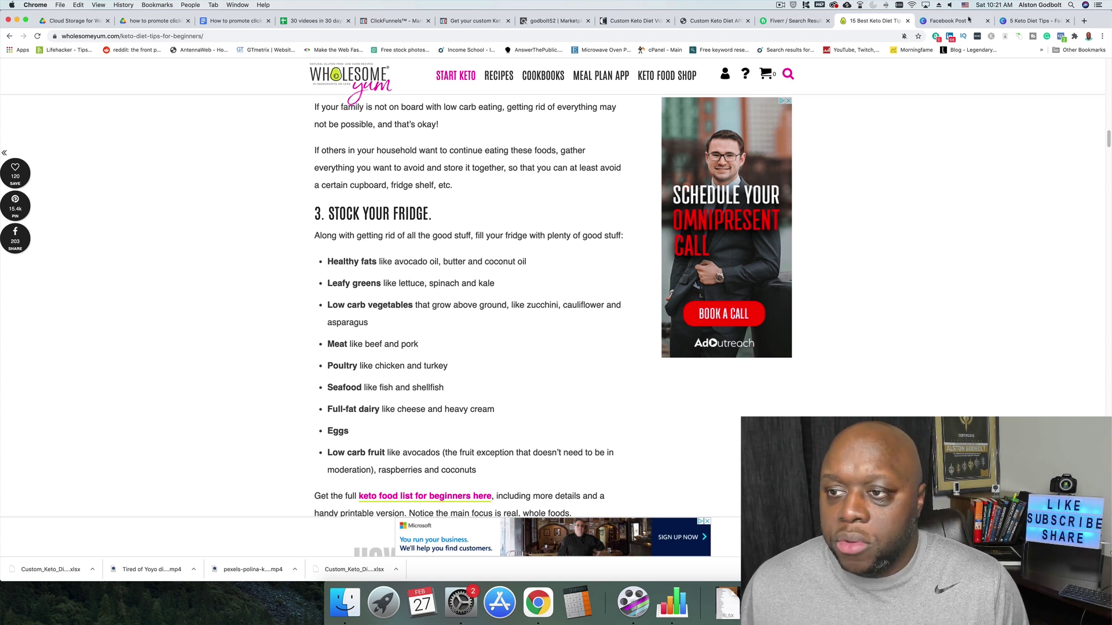
Look over the finished keto tips design, and browse the "weight loss infographic" gigs on Fiverr
left_click(1033, 20)
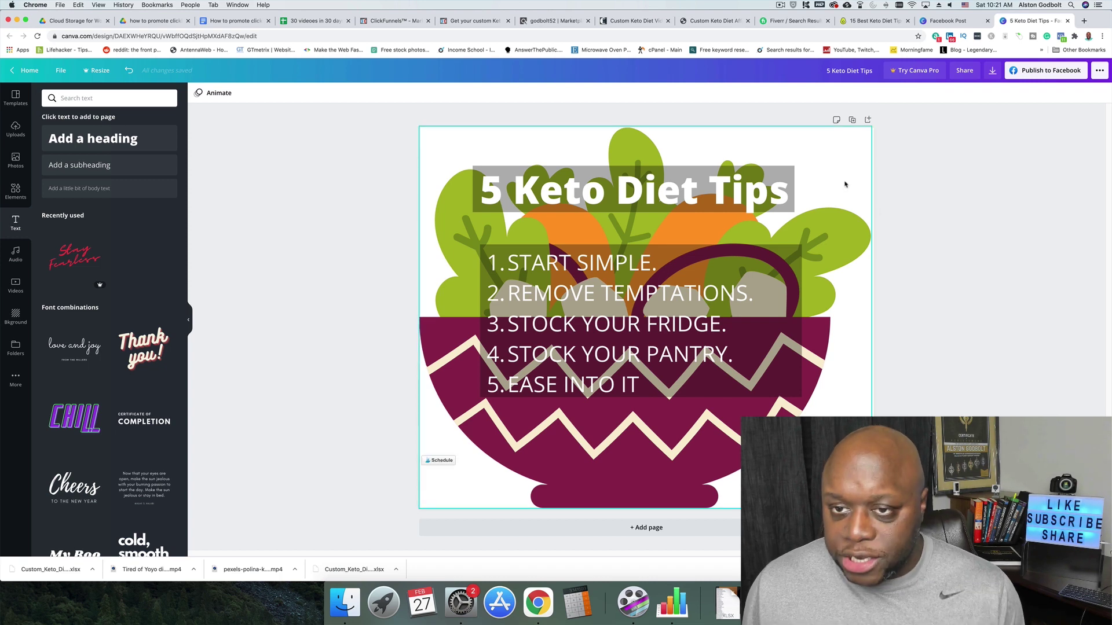
key("ctrl+shift+Tab")
key("ctrl+shift+Tab")
key("ctrl+shift+Tab")
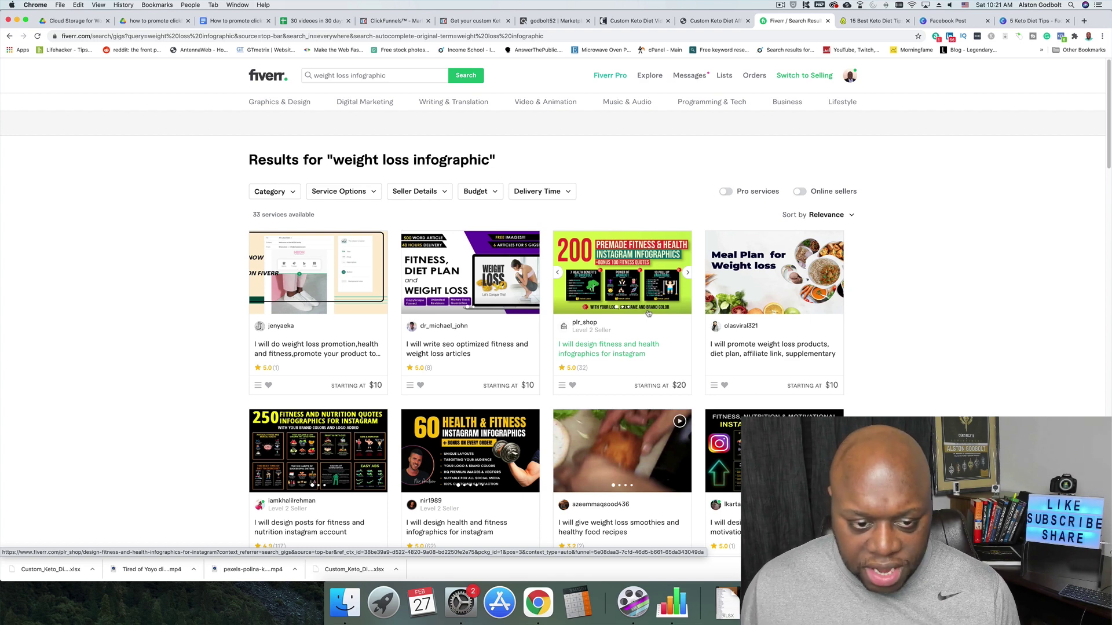
scroll(467, 352, "down", 5)
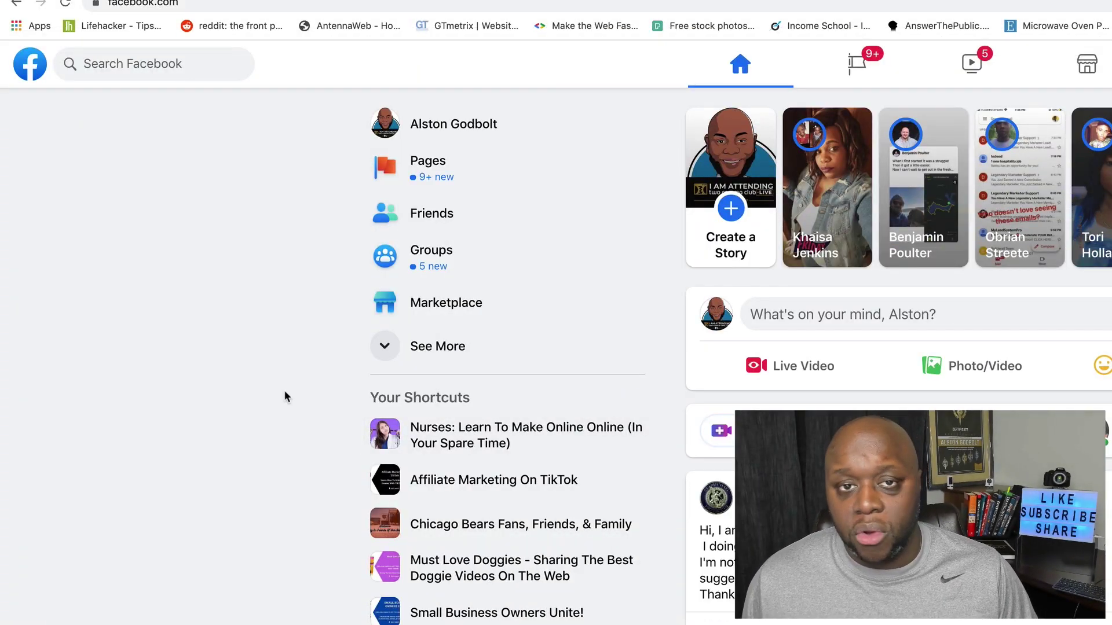
Search Facebook for "weight loss" and filter the results to public groups
left_click(115, 65)
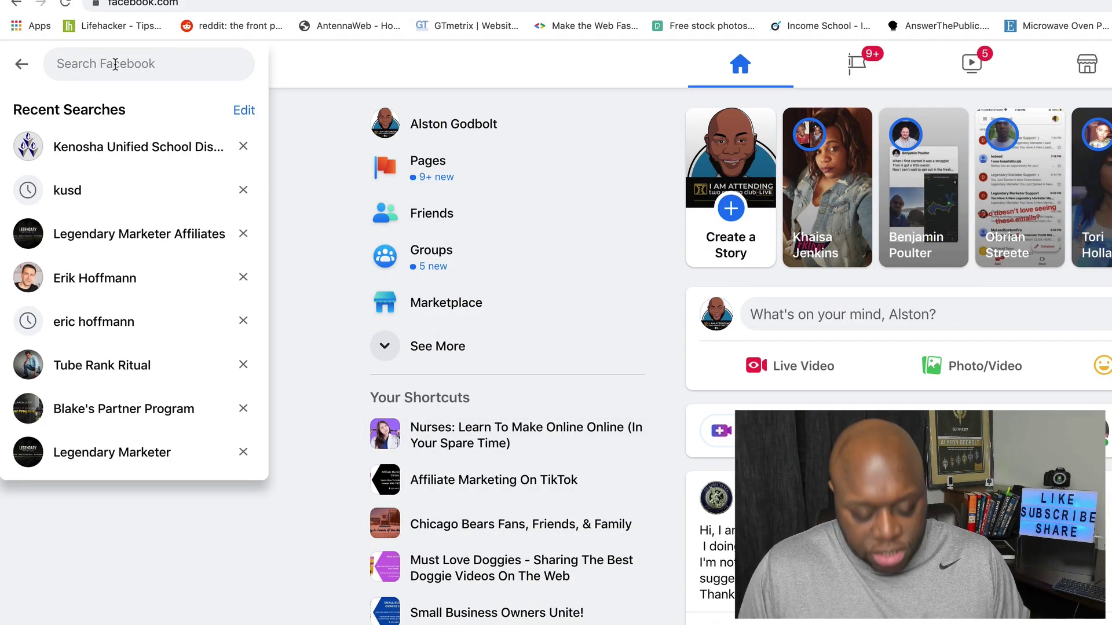
type("weight loss")
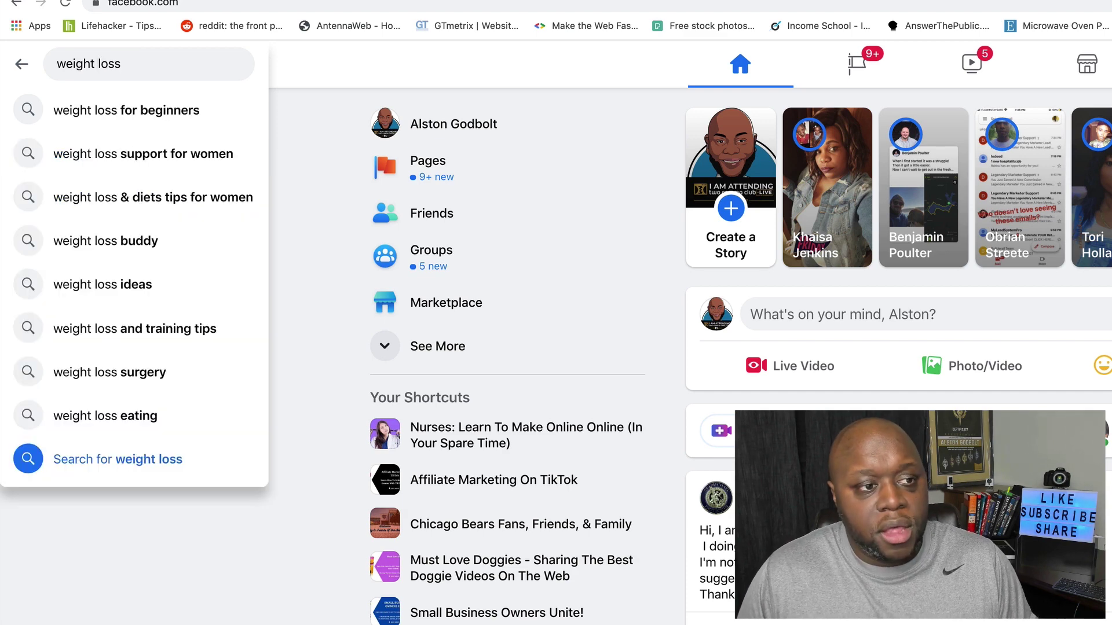
key("Return")
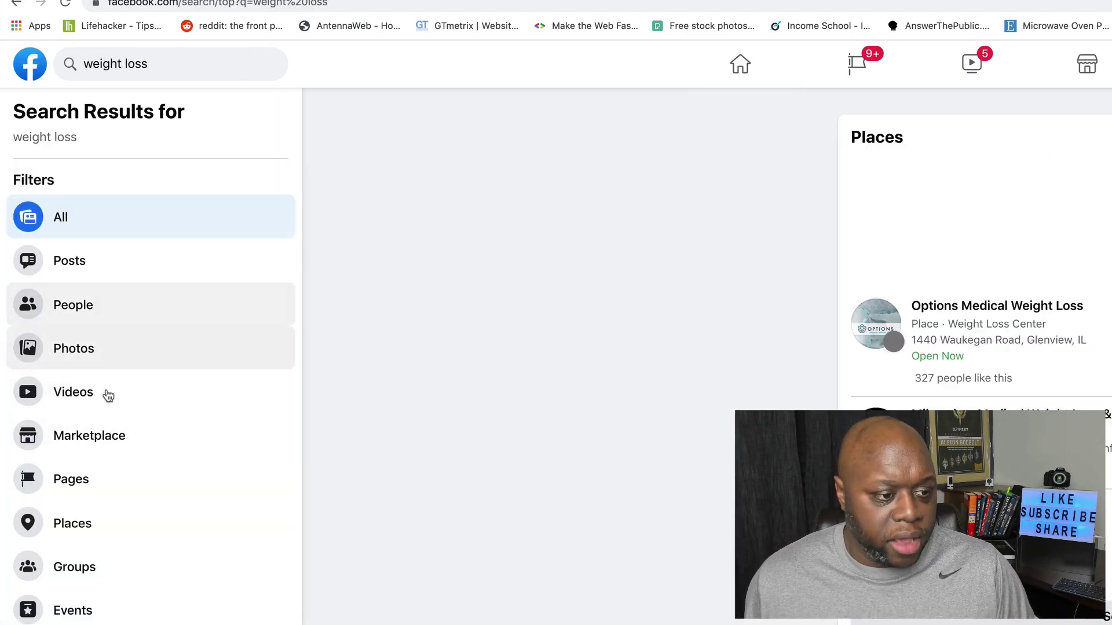
left_click(105, 576)
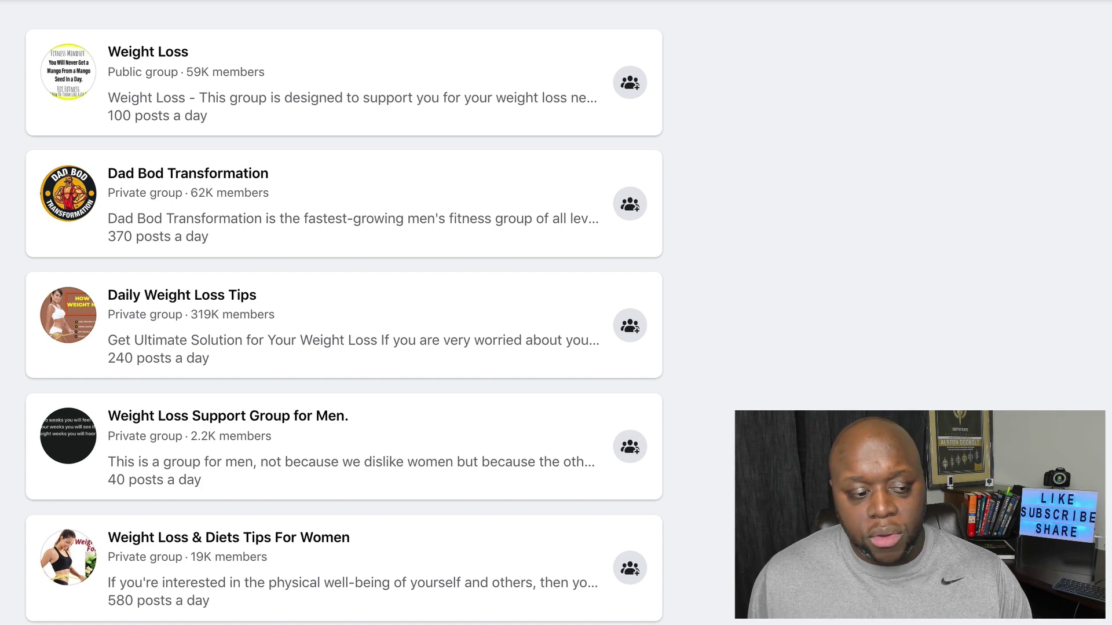
left_click(1, 418)
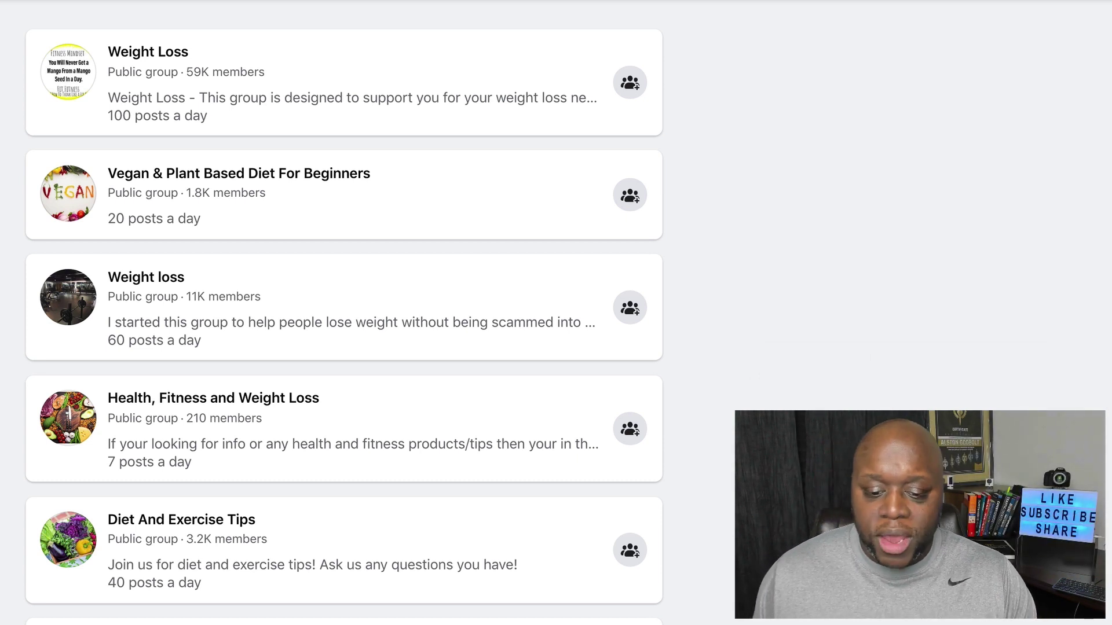
Open the 59K-member public "Weight Loss" group and examine the posts and comments in its discussion feed
left_click(169, 58)
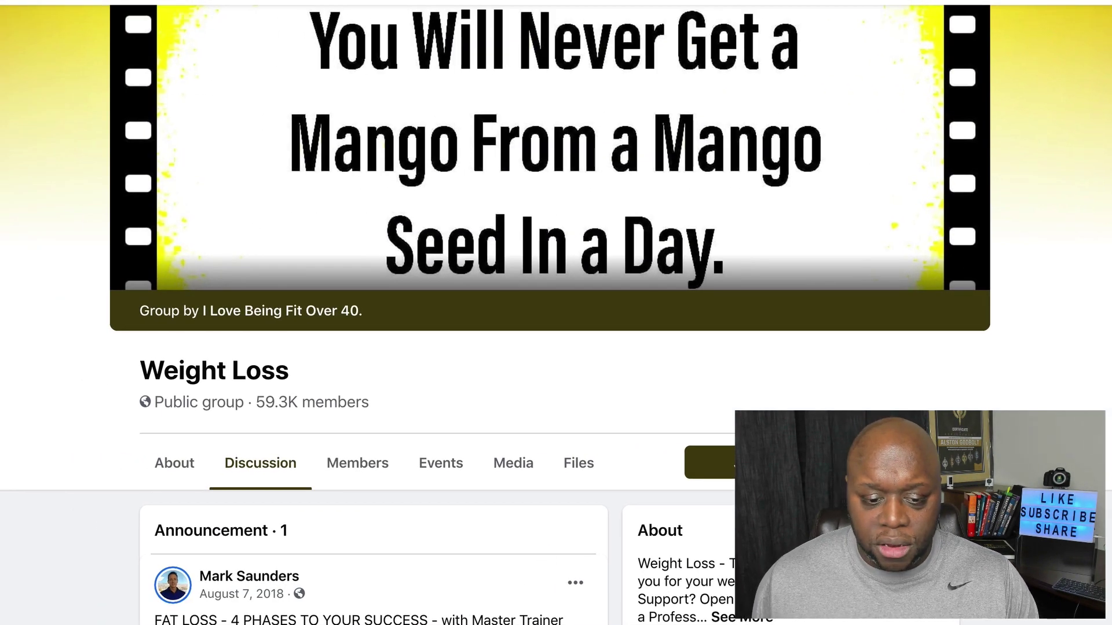
scroll(556, 313, "down", 4)
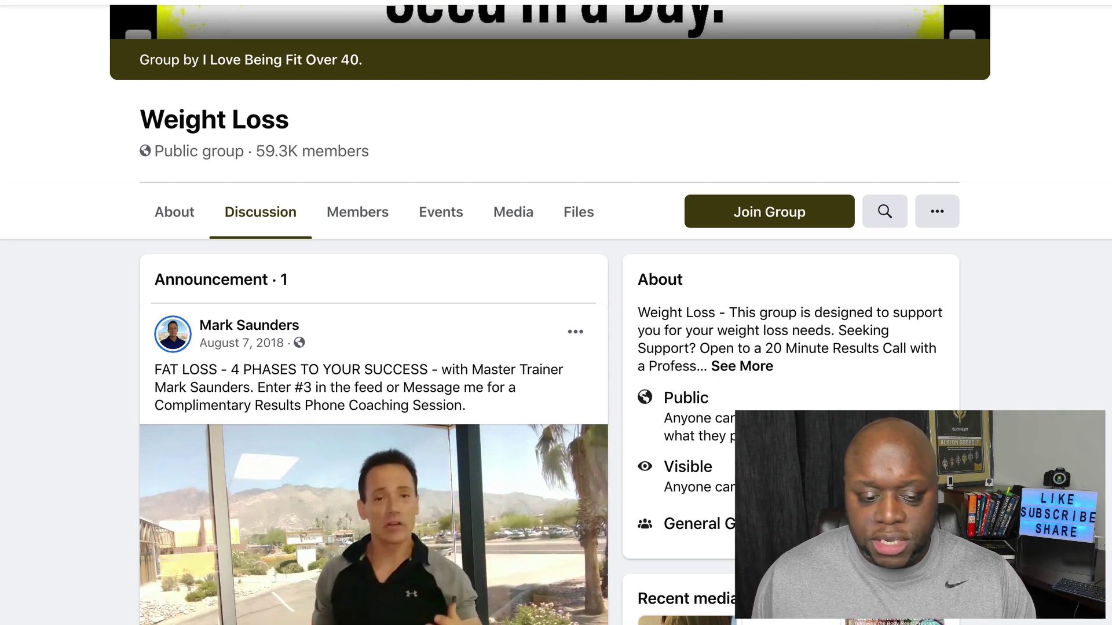
scroll(374, 347, "down", 12)
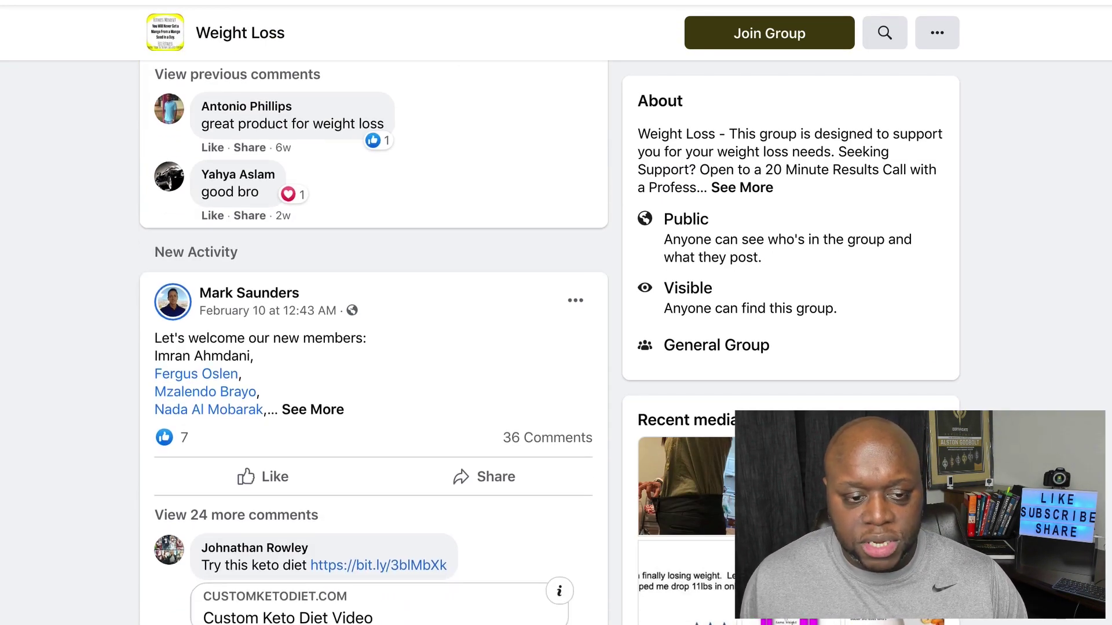
scroll(374, 348, "down", 10)
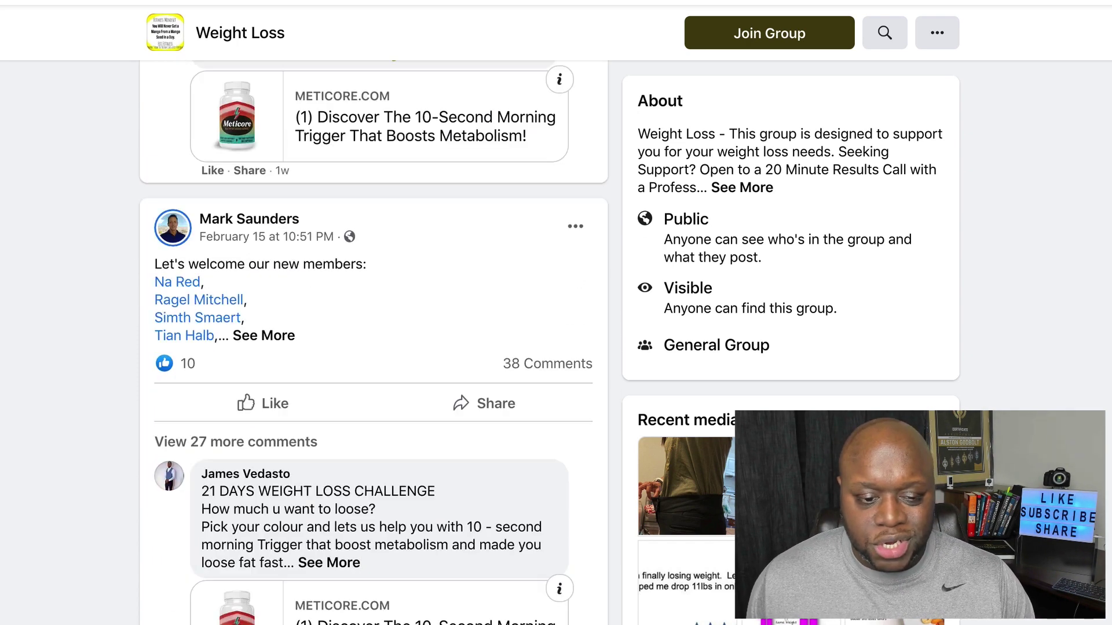
scroll(373, 348, "down", 8)
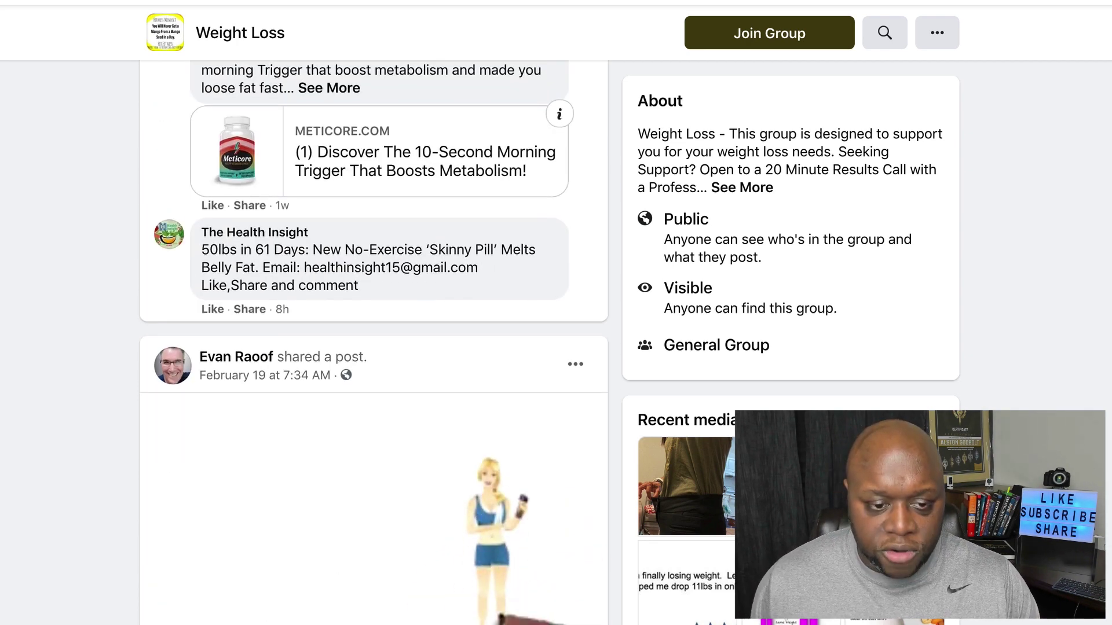
scroll(374, 348, "down", 8)
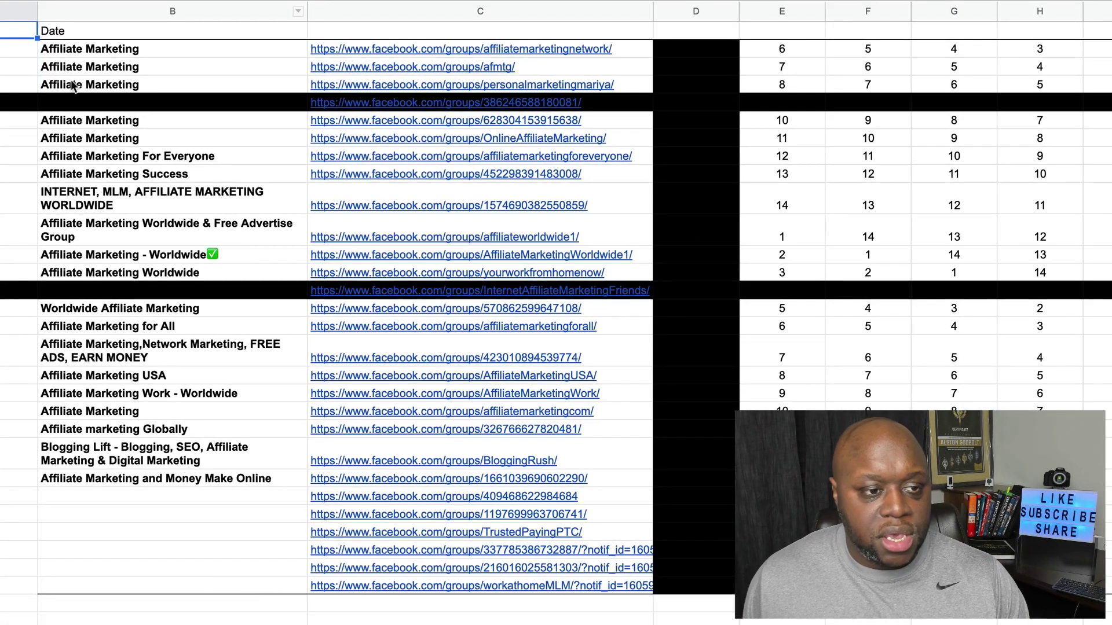
Switch to the Facebook groups spreadsheet and select the affiliate marketing group names in column B
left_click_drag(100, 51, 116, 516)
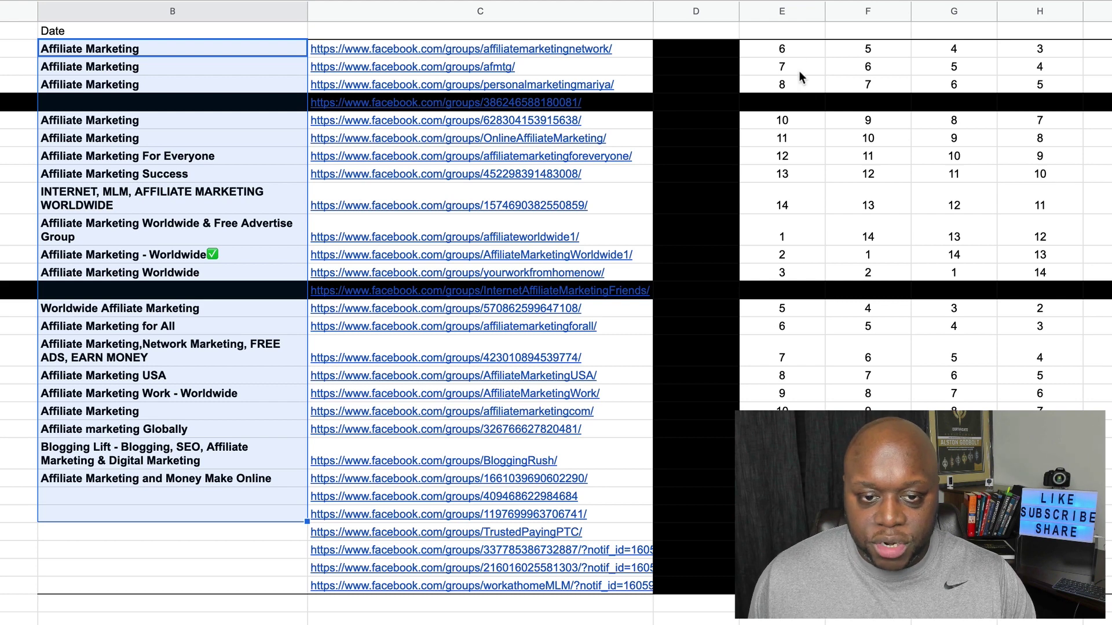
Select the image numbers in column E, and view 6.png from the Other FB groups folder, marking its website address
left_click_drag(797, 49, 787, 417)
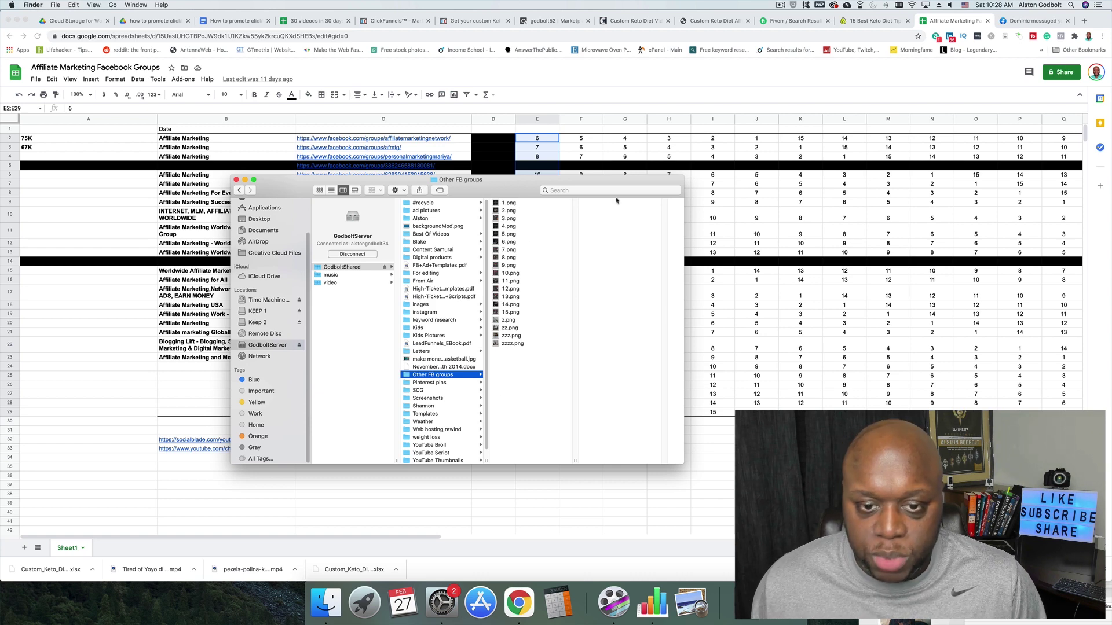
left_click_drag(573, 184, 392, 195)
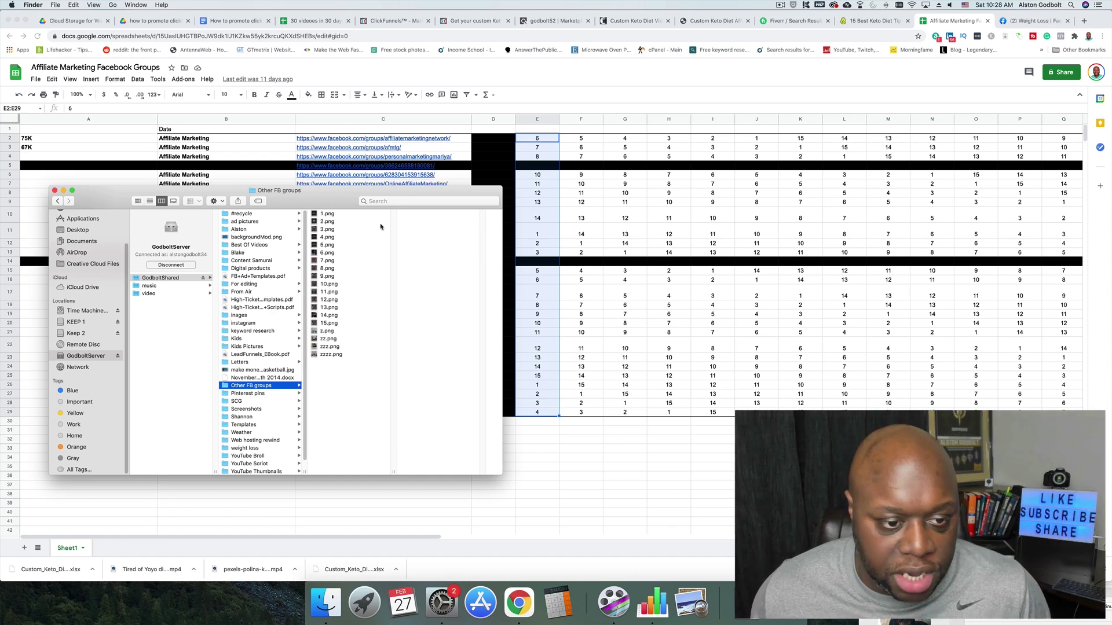
left_click(329, 253)
key("super+o")
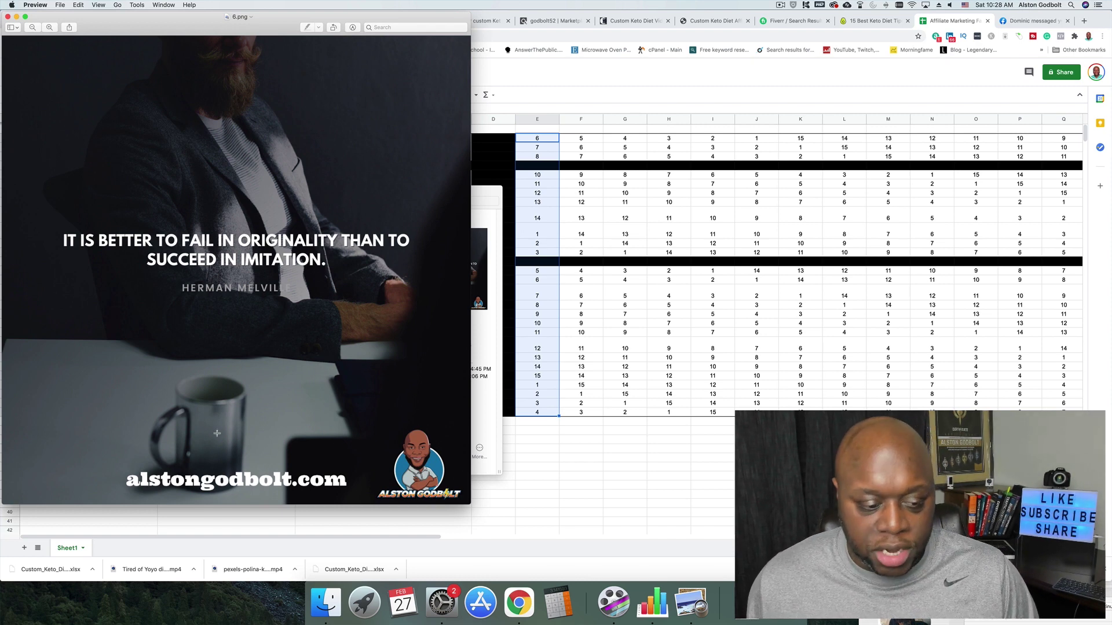
left_click_drag(116, 467, 365, 490)
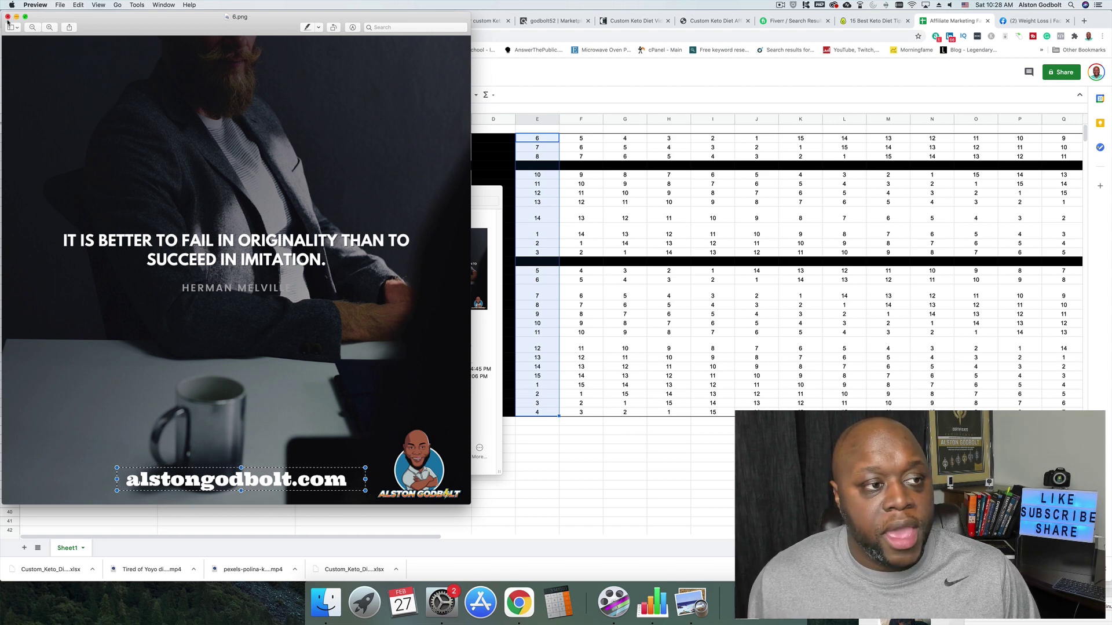
key("super+w")
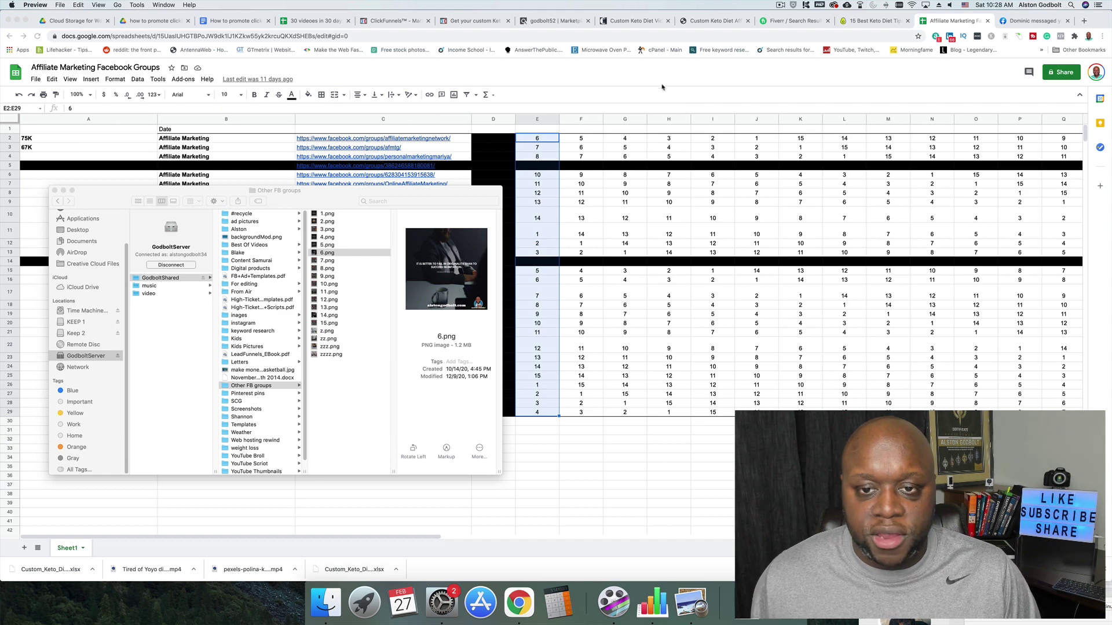
left_click(664, 88)
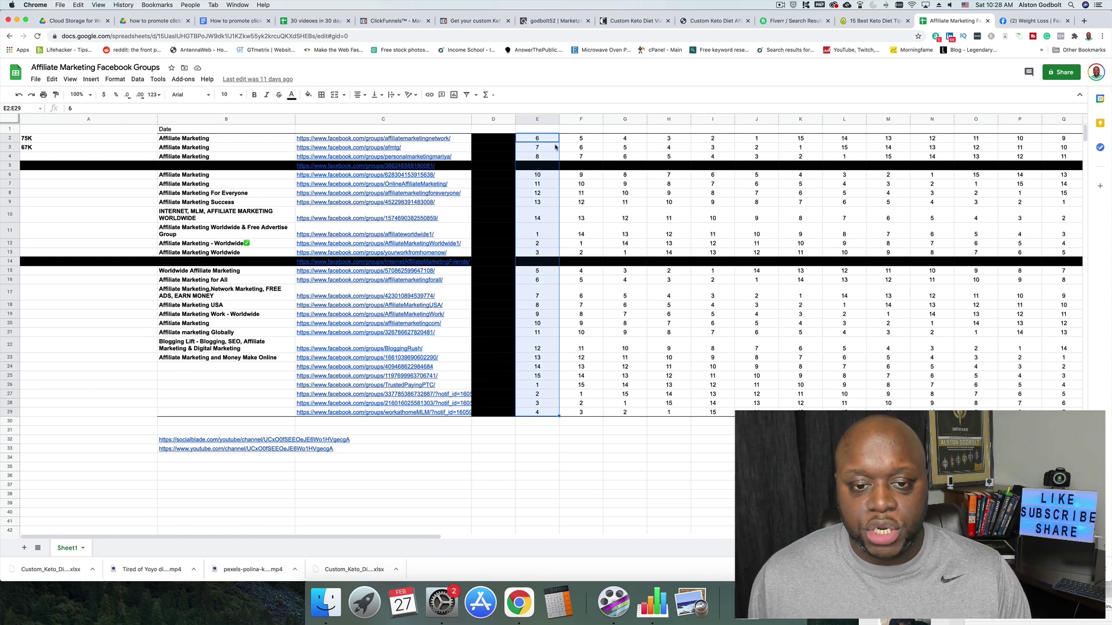
Revisit the Fiverr infographic gigs, and review the Weight Loss Facebook group's feed from the recent posts back up to its announcement
left_click(772, 21)
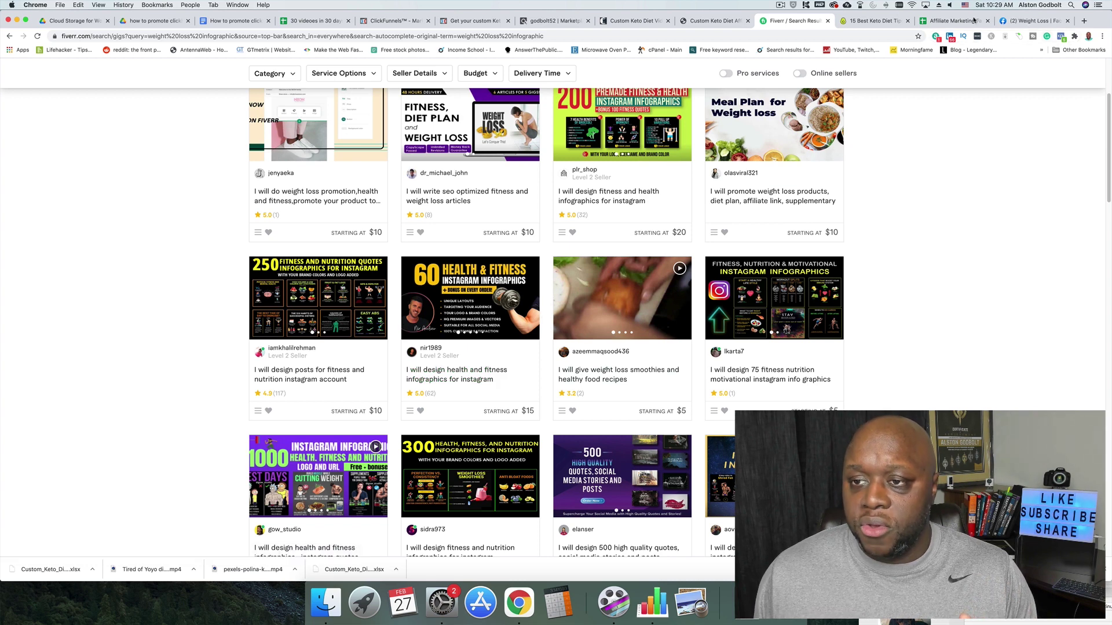
left_click(1034, 21)
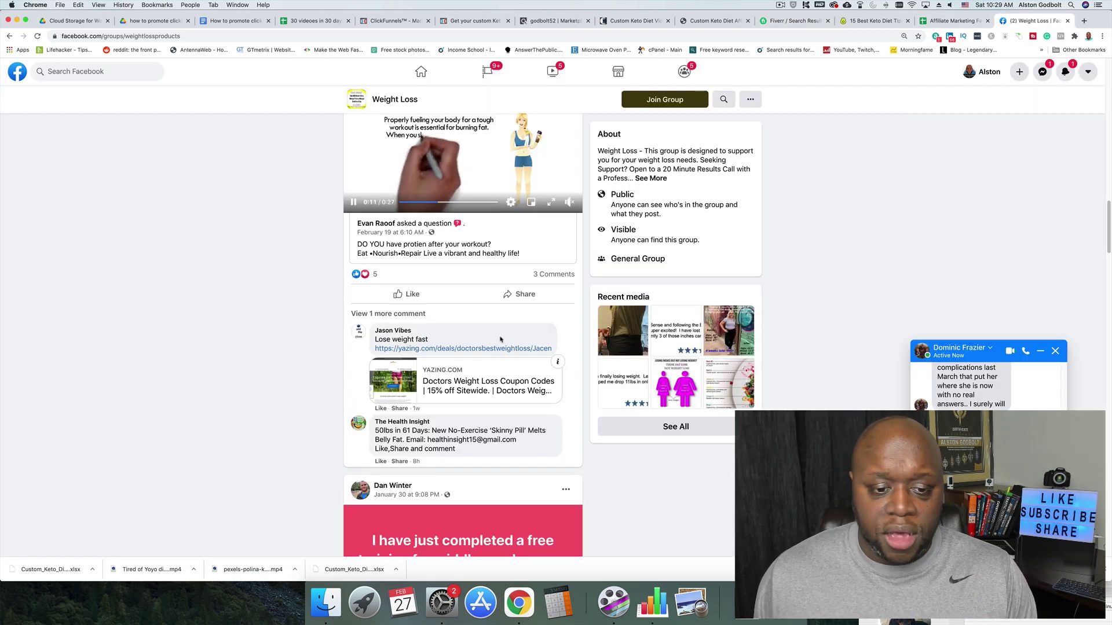
scroll(290, 358, "up", 1)
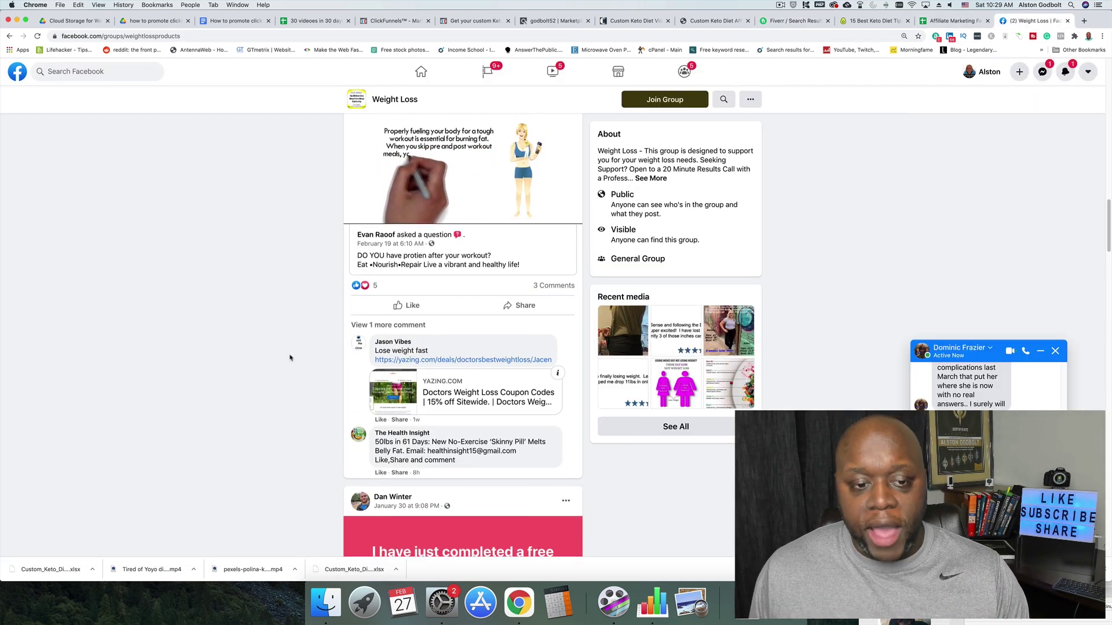
scroll(291, 358, "up", 15)
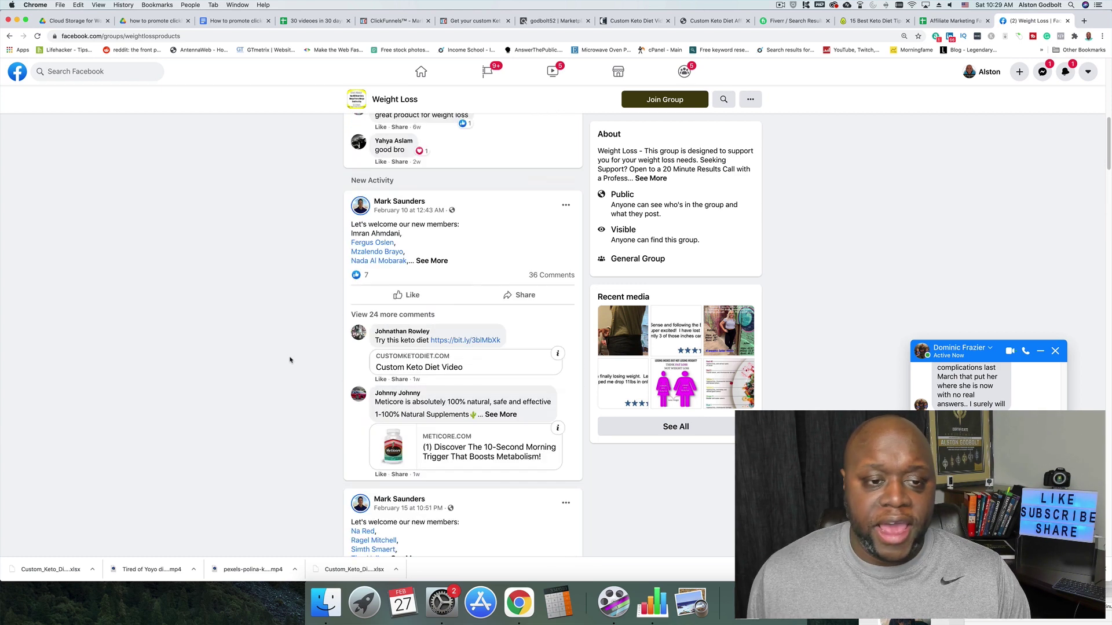
scroll(290, 361, "up", 12)
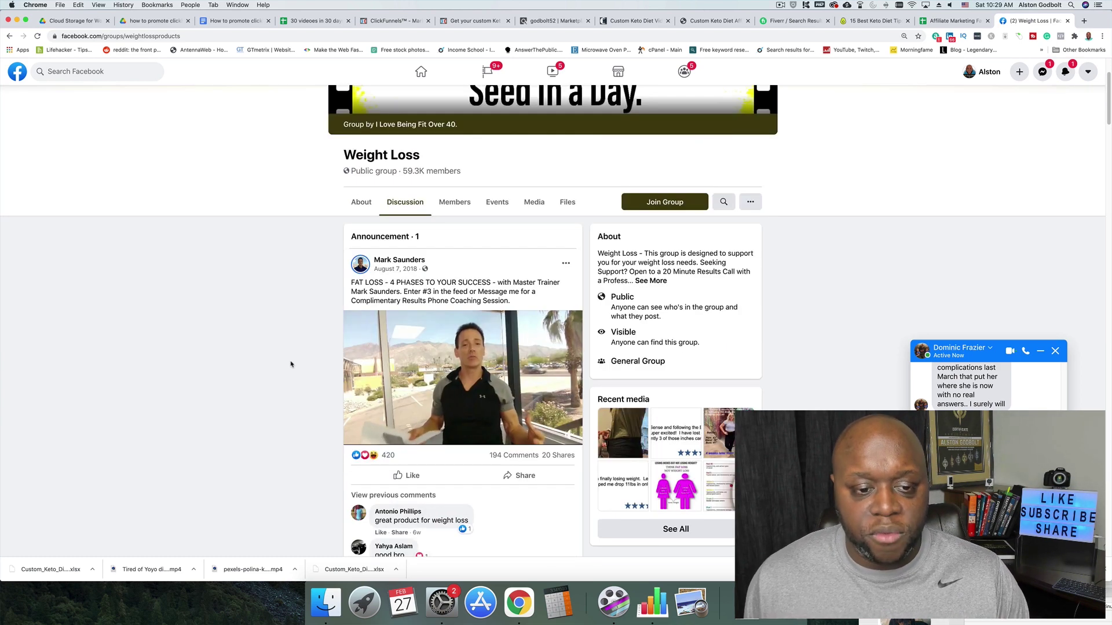
scroll(291, 364, "down", 3)
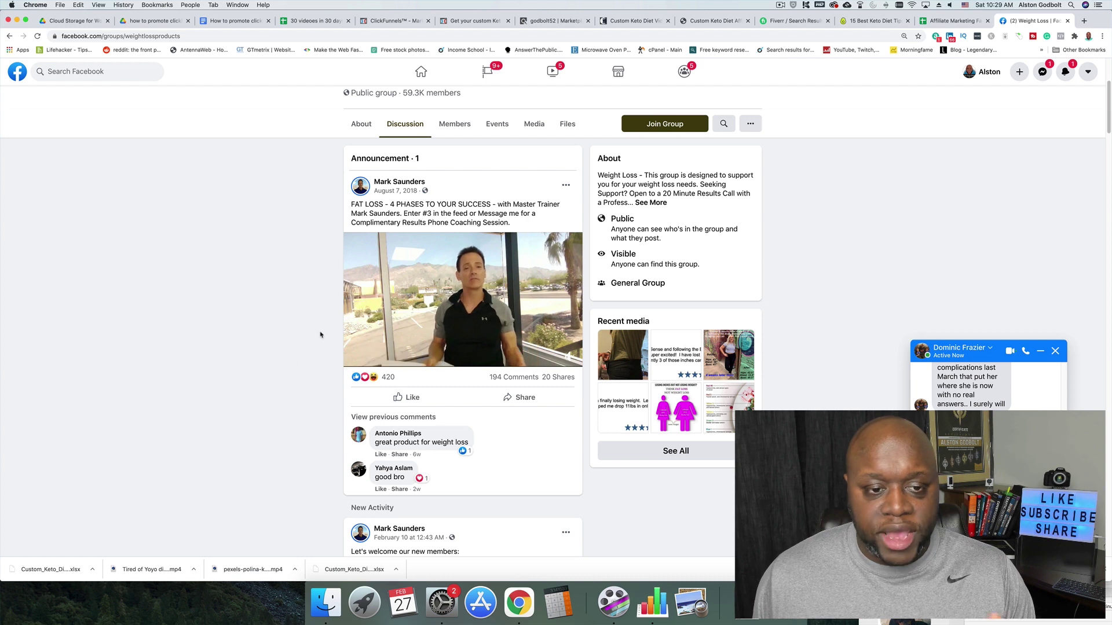
mouse_move(392, 184)
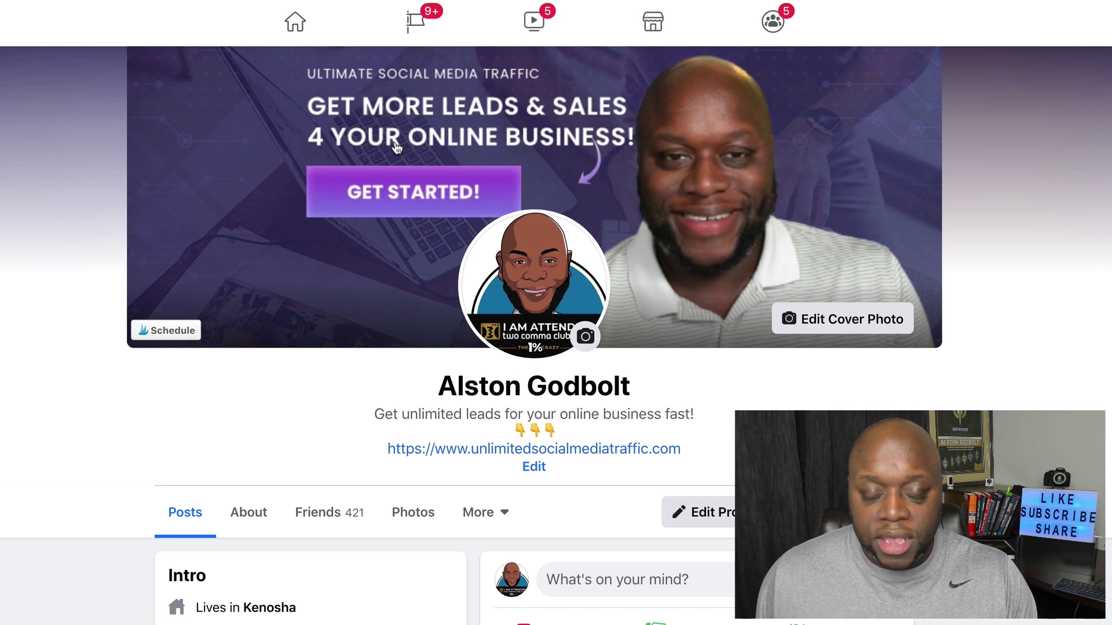
View the description and offer link on the Facebook profile's cover photo, and check the profile picture's options
left_click(404, 194)
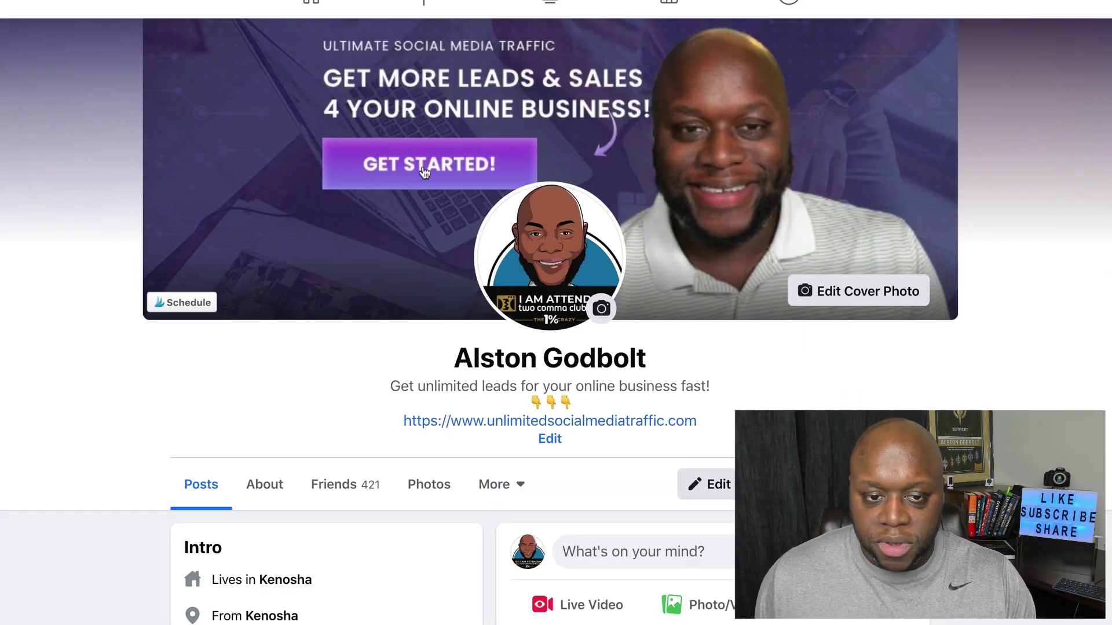
left_click(876, 259)
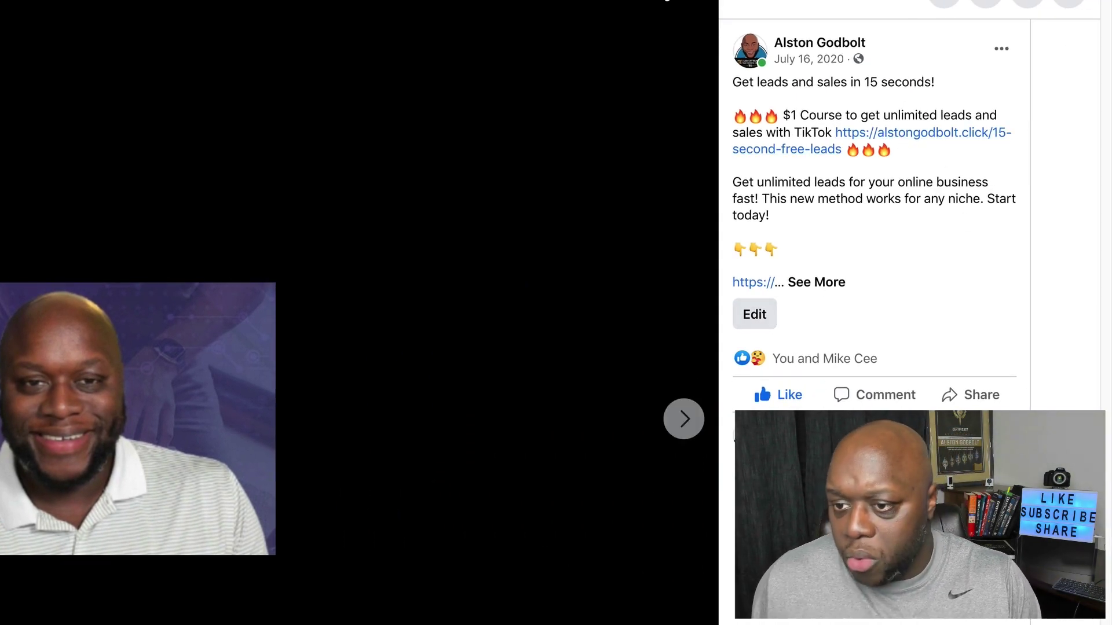
key("Escape")
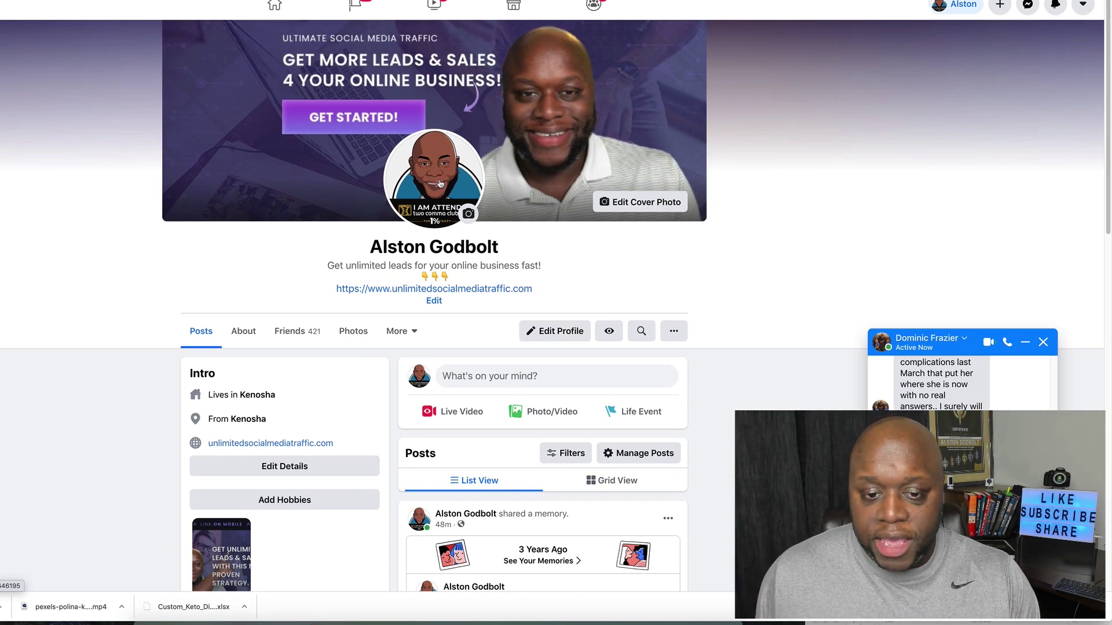
left_click(440, 184)
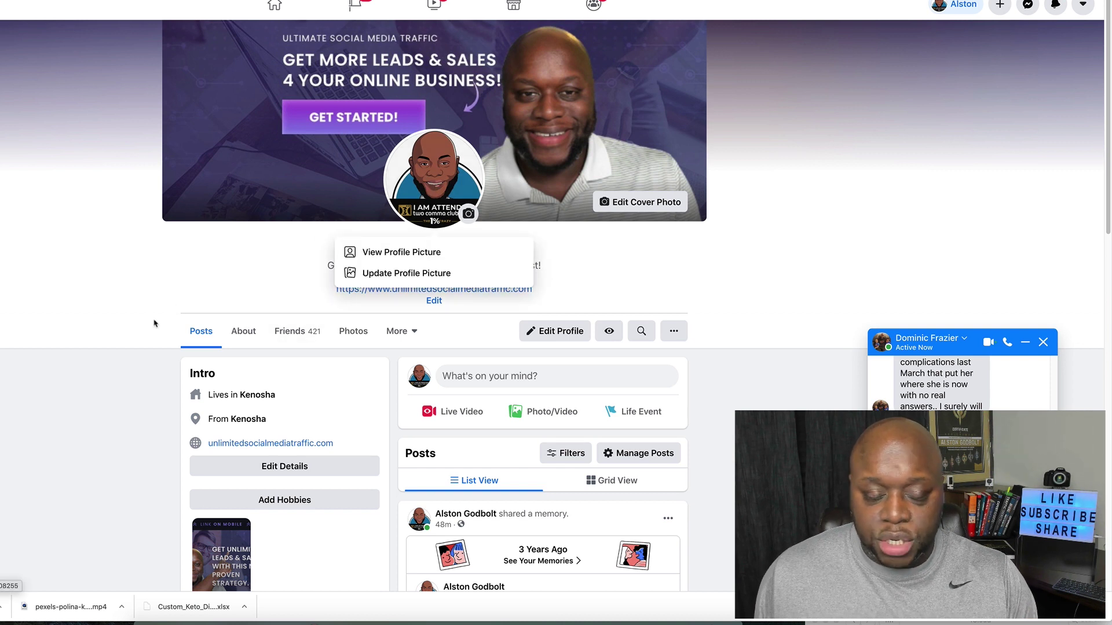
left_click(154, 323)
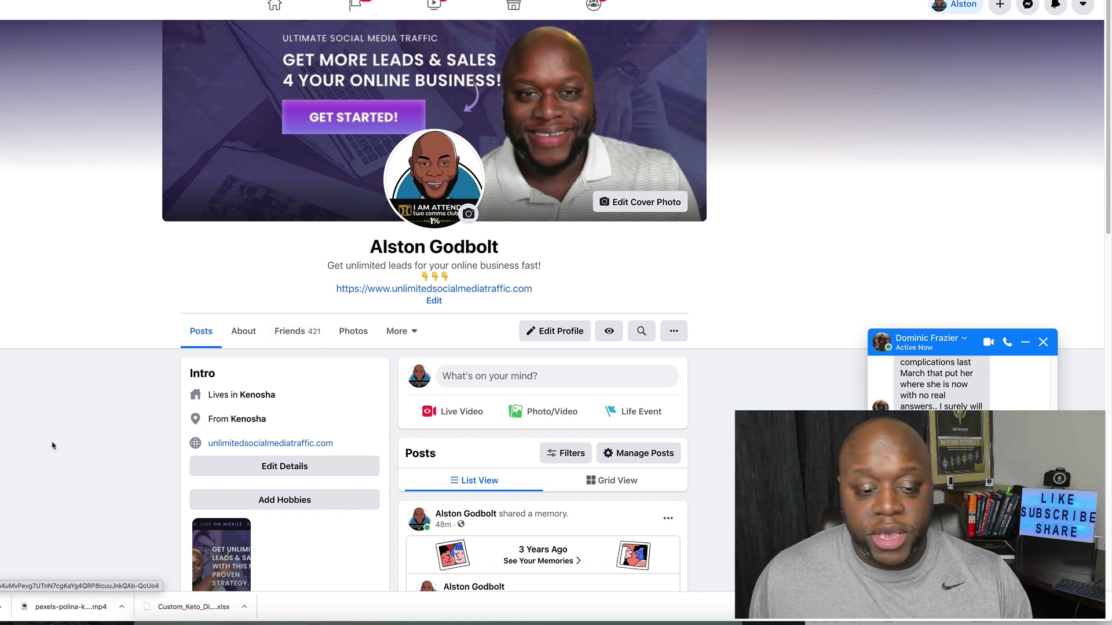
View the profile's featured "Get unlimited leads & sales" story and return to the profile header
scroll(278, 351, "down", 2)
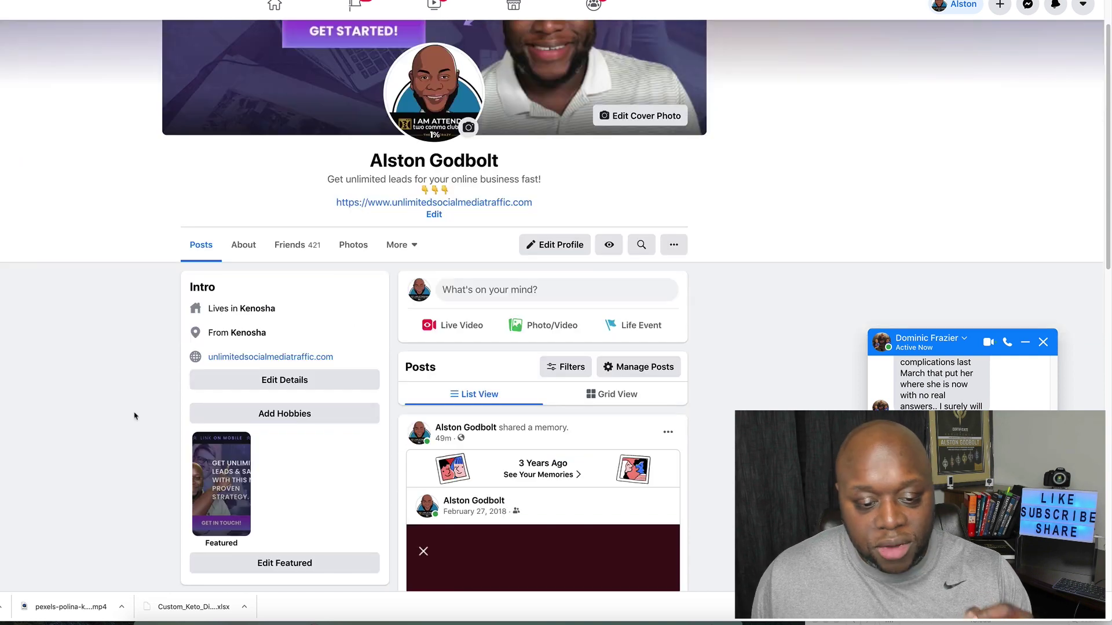
left_click(221, 483)
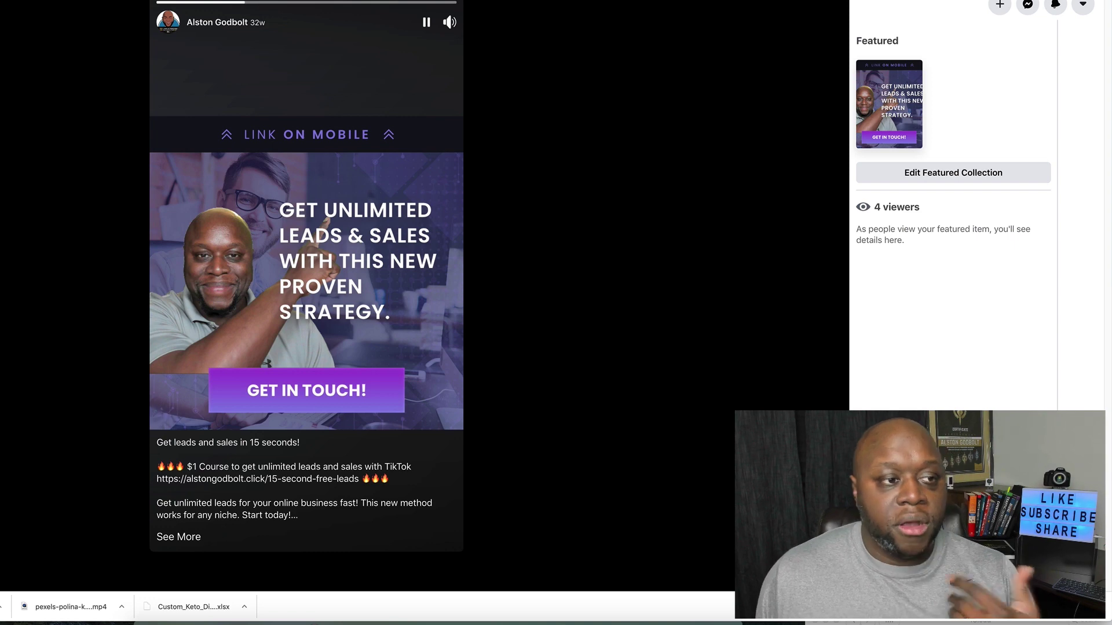
key("Escape")
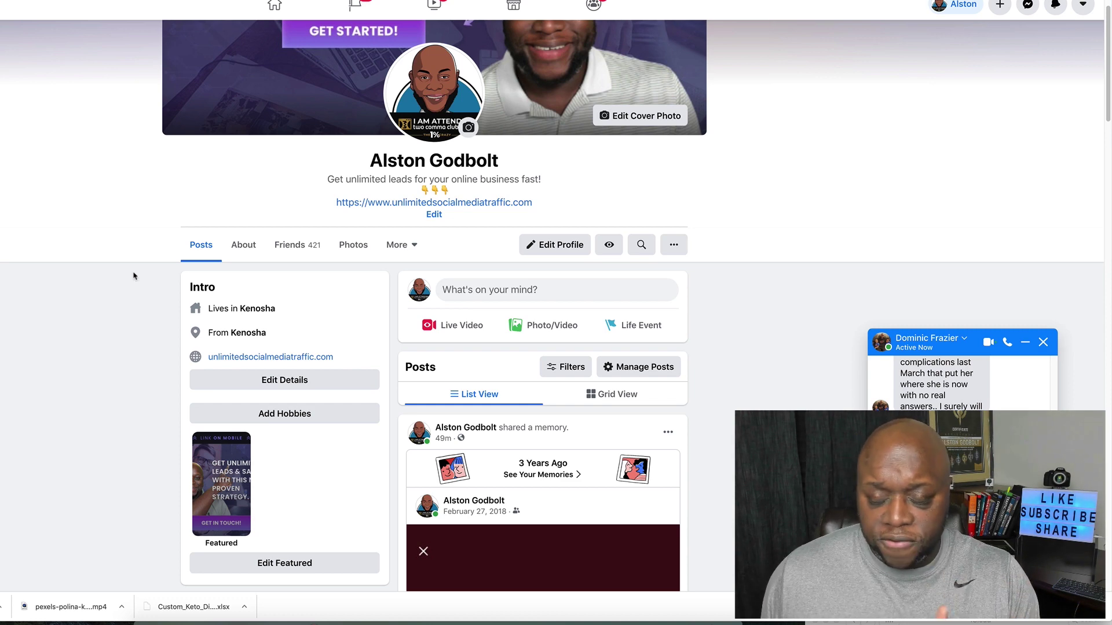
scroll(134, 276, "up", 3)
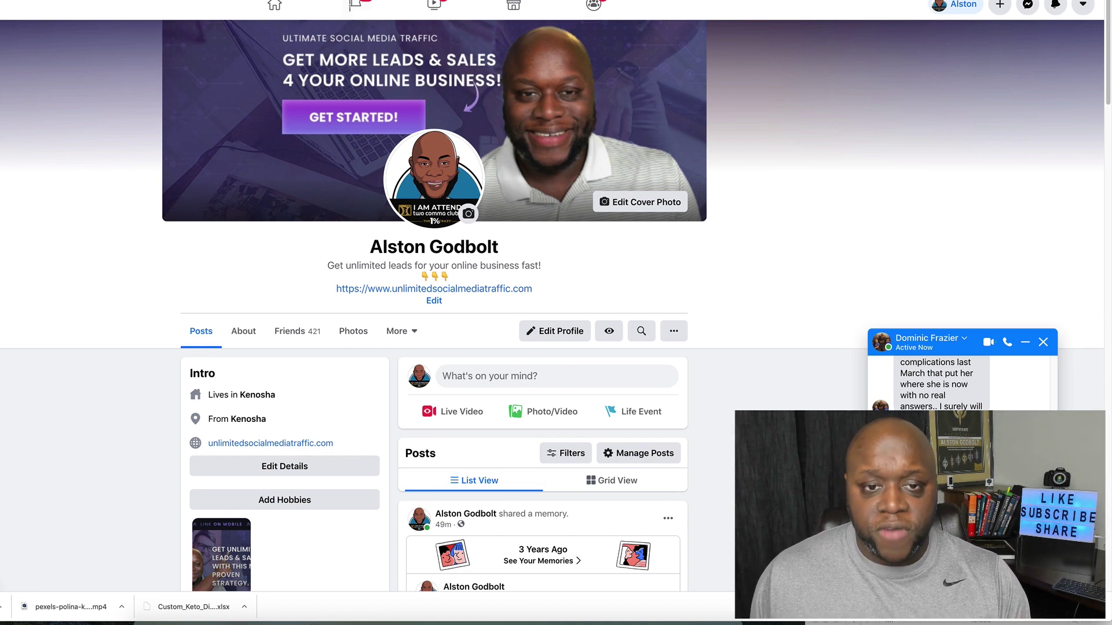
Compare the Custom Keto Diet sales page with the ClickFunnels copy, and try the copy's video and "Get your custom keto diet" link
key("ctrl+Tab")
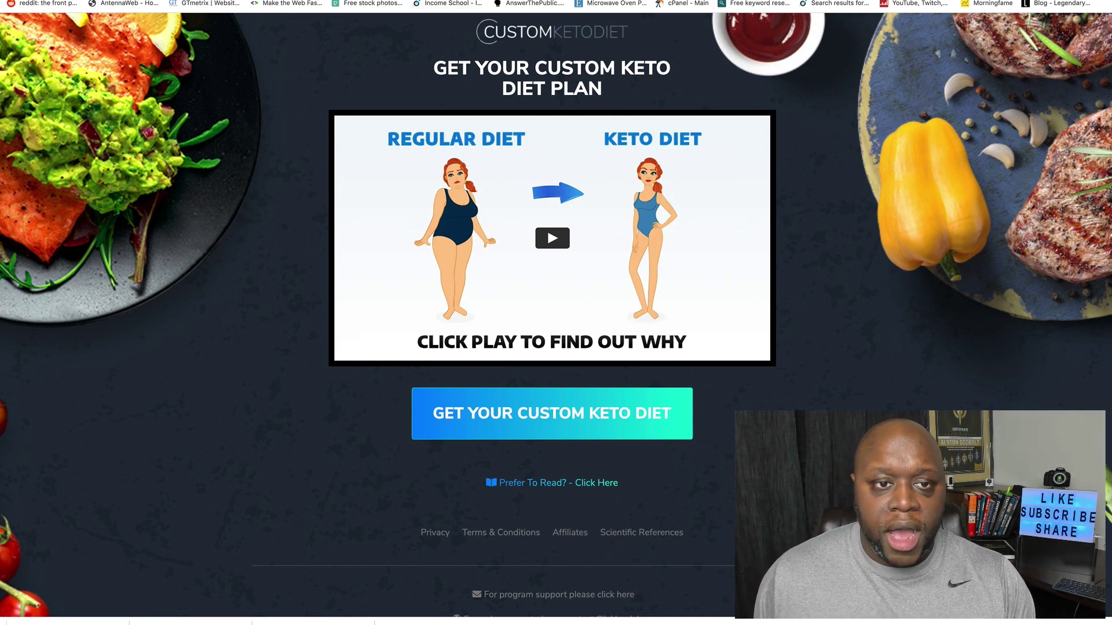
left_click(485, 0)
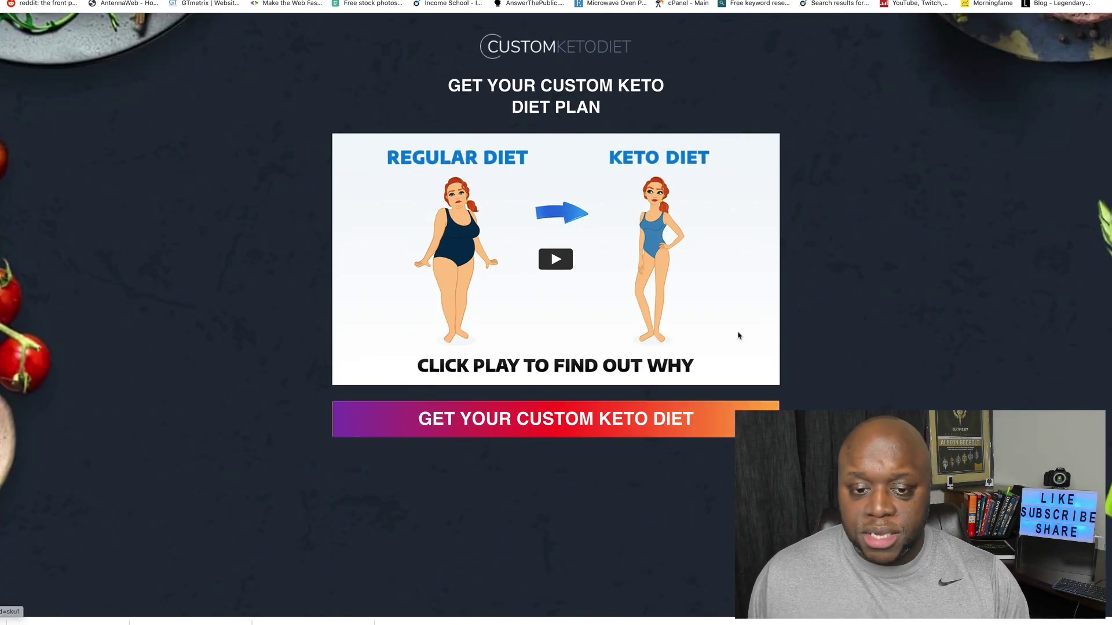
left_click(551, 254)
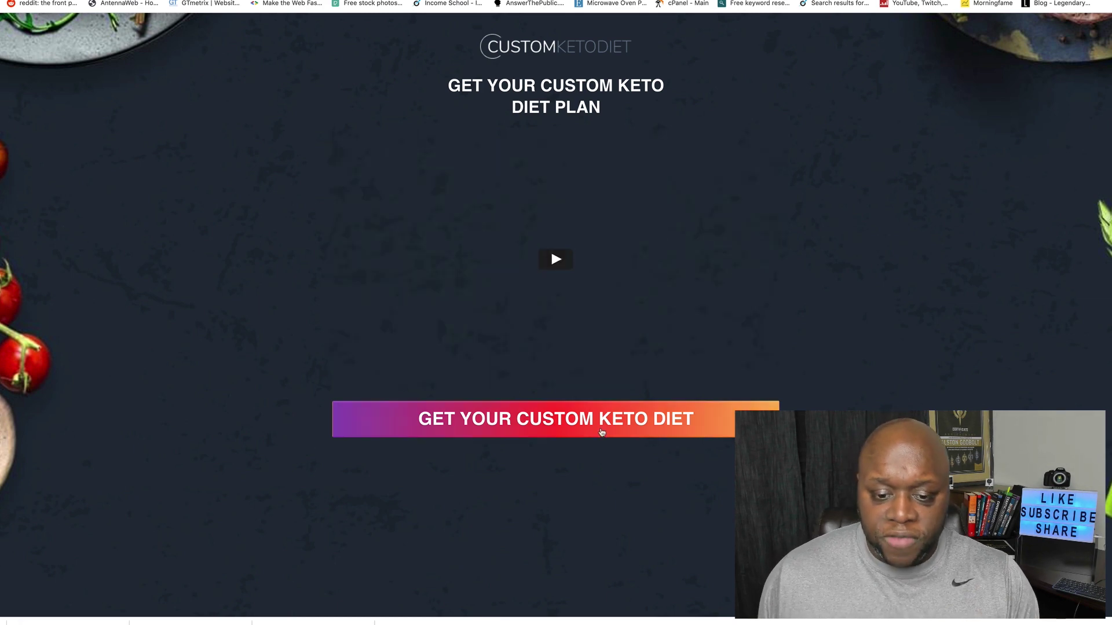
left_click(602, 430)
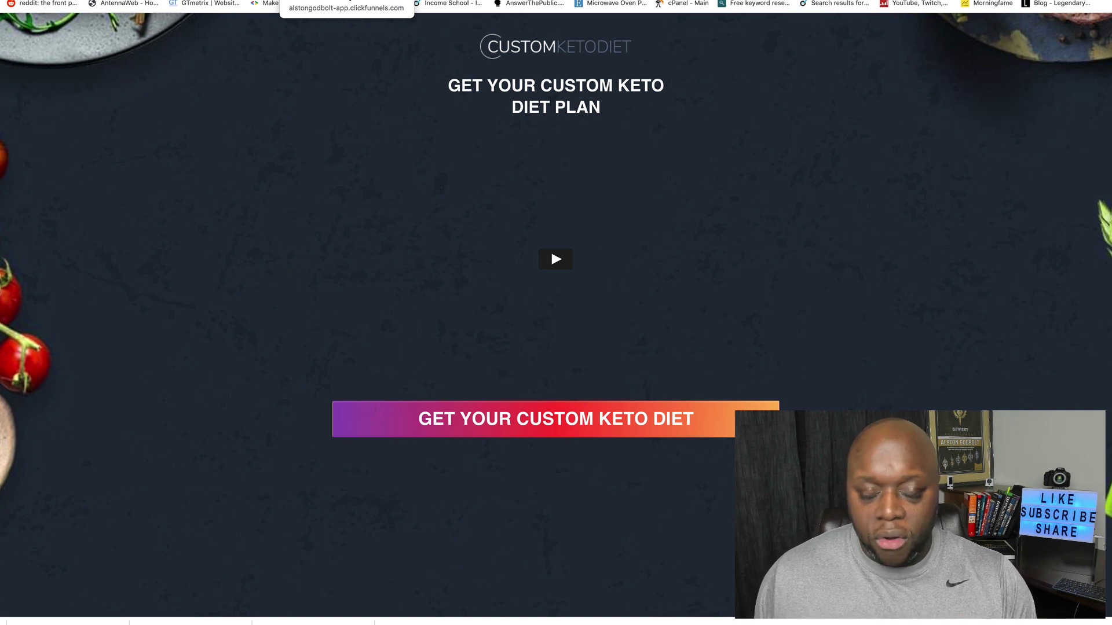
Inspect the website URL action of the Optin page's "get your custom keto diet" button, highlight its affiliate ID, and leave the editor without saving
left_click(347, 1)
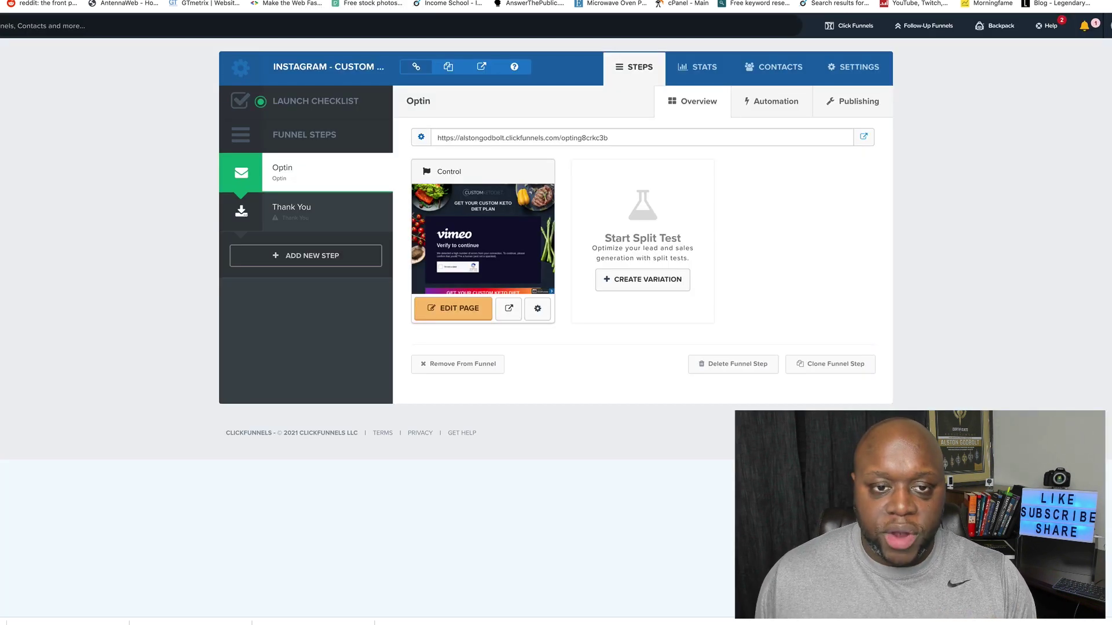
left_click(453, 311)
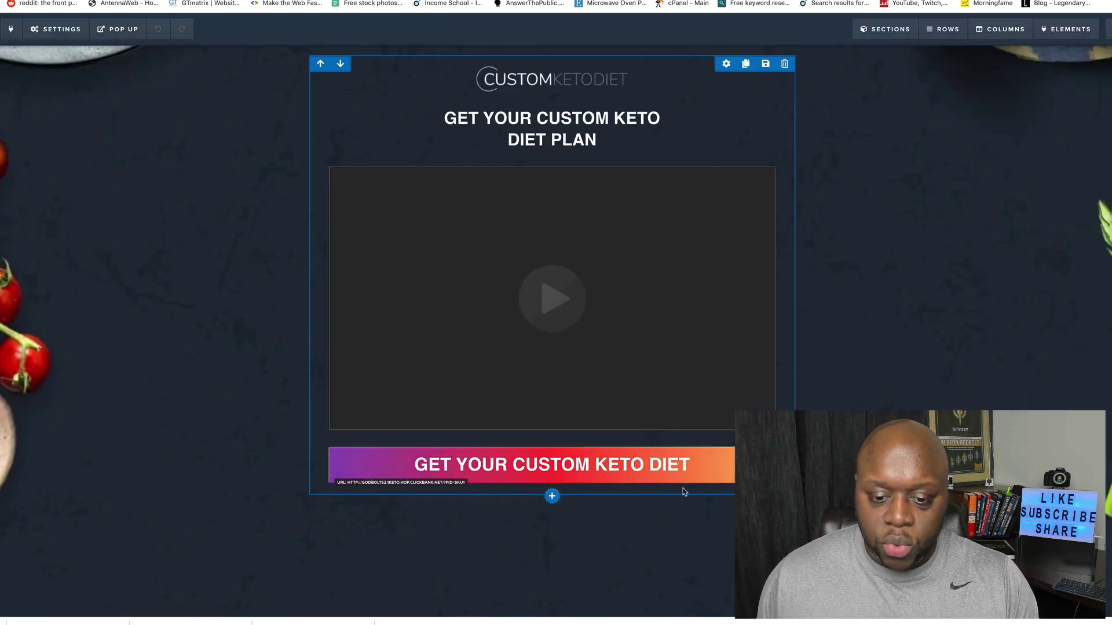
left_click(678, 467)
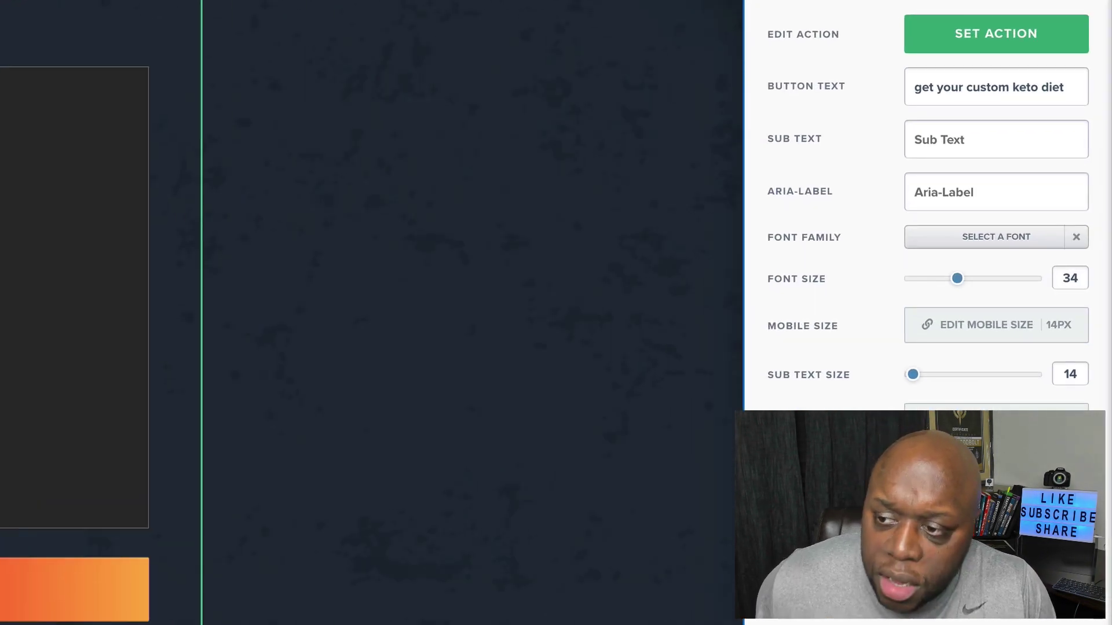
left_click(964, 42)
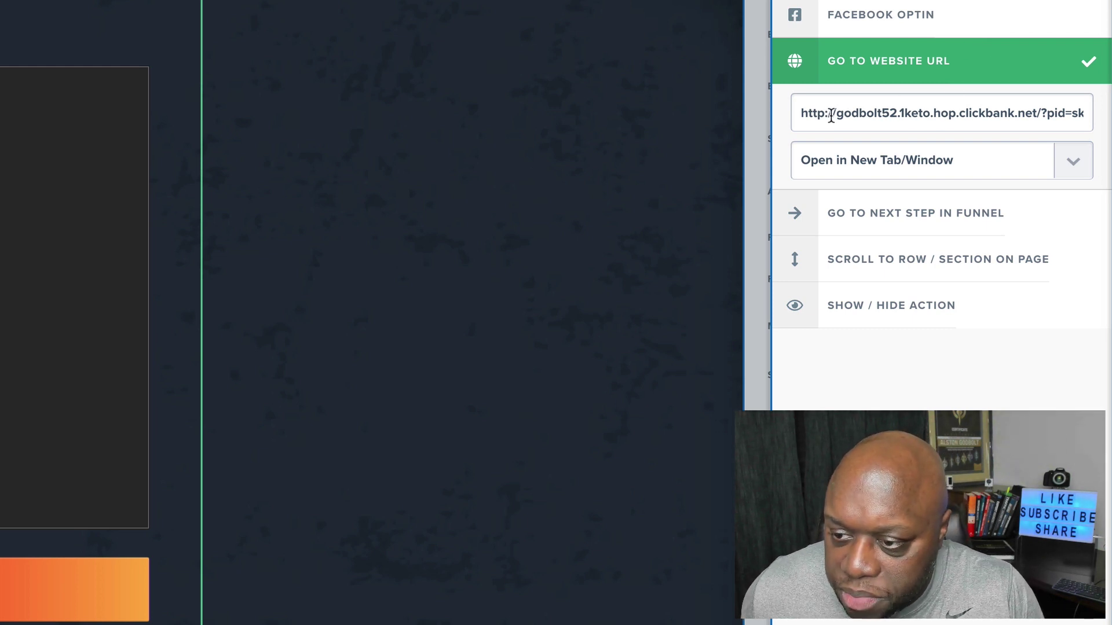
left_click_drag(836, 113, 897, 113)
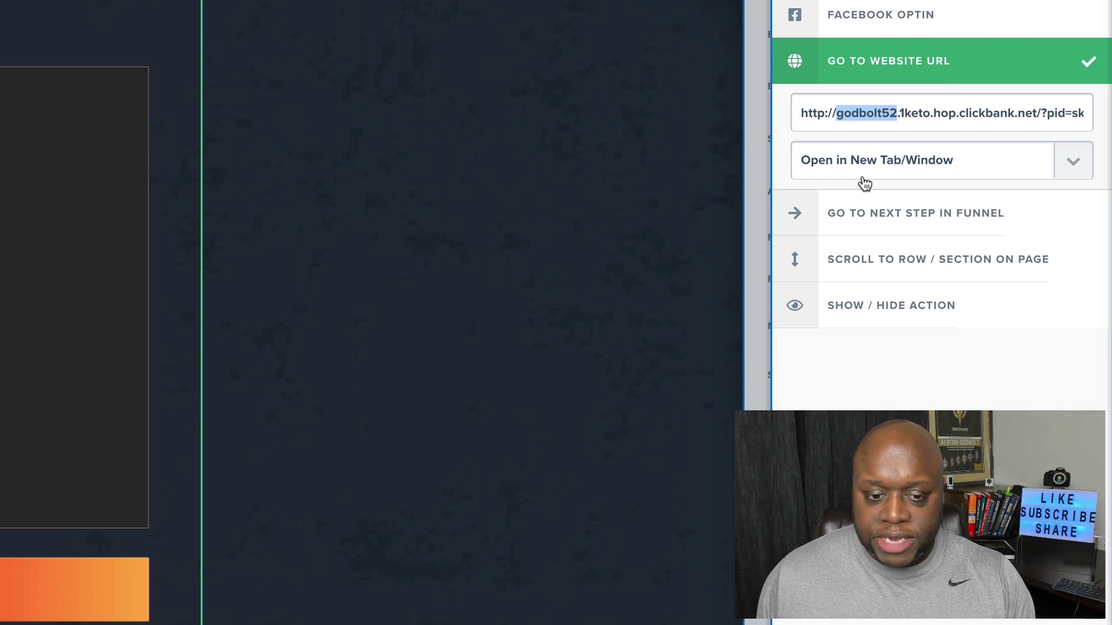
left_click(436, 359)
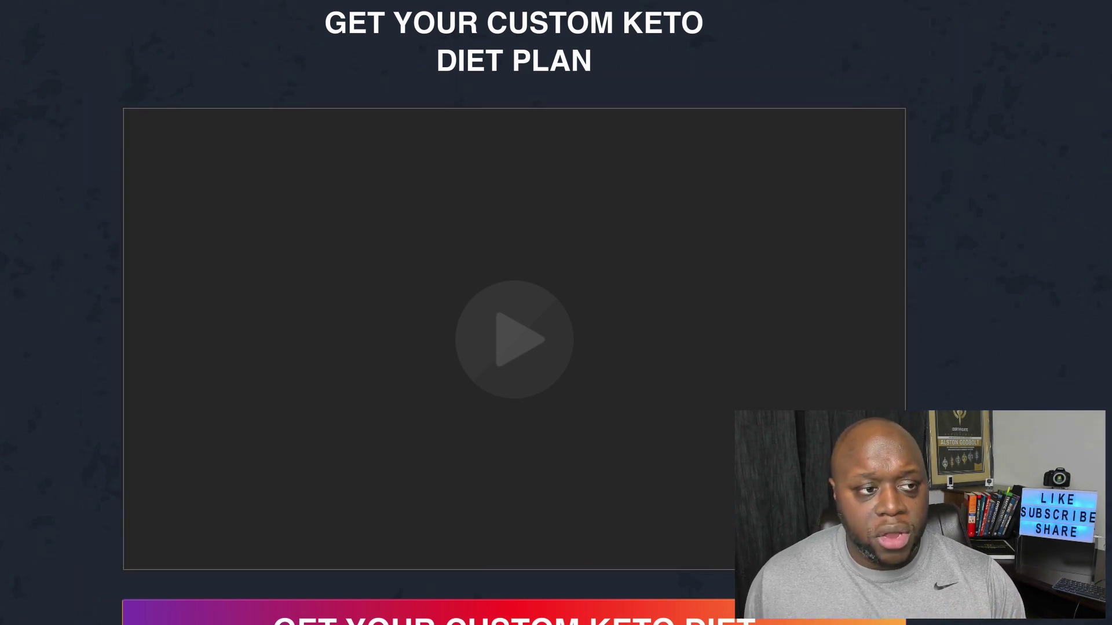
key("super+w")
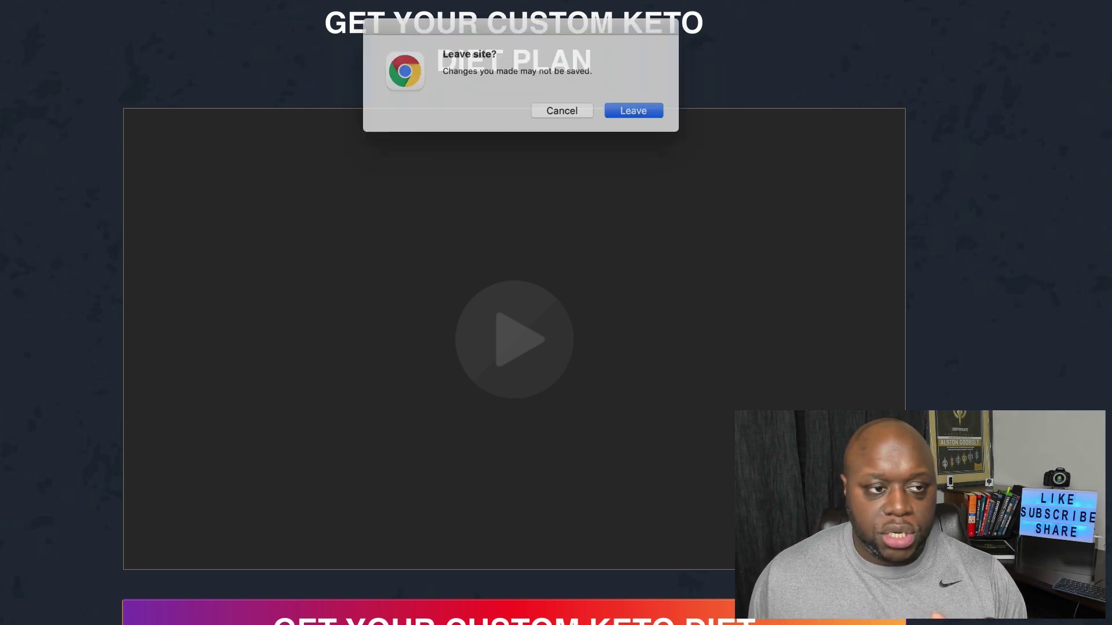
key("Return")
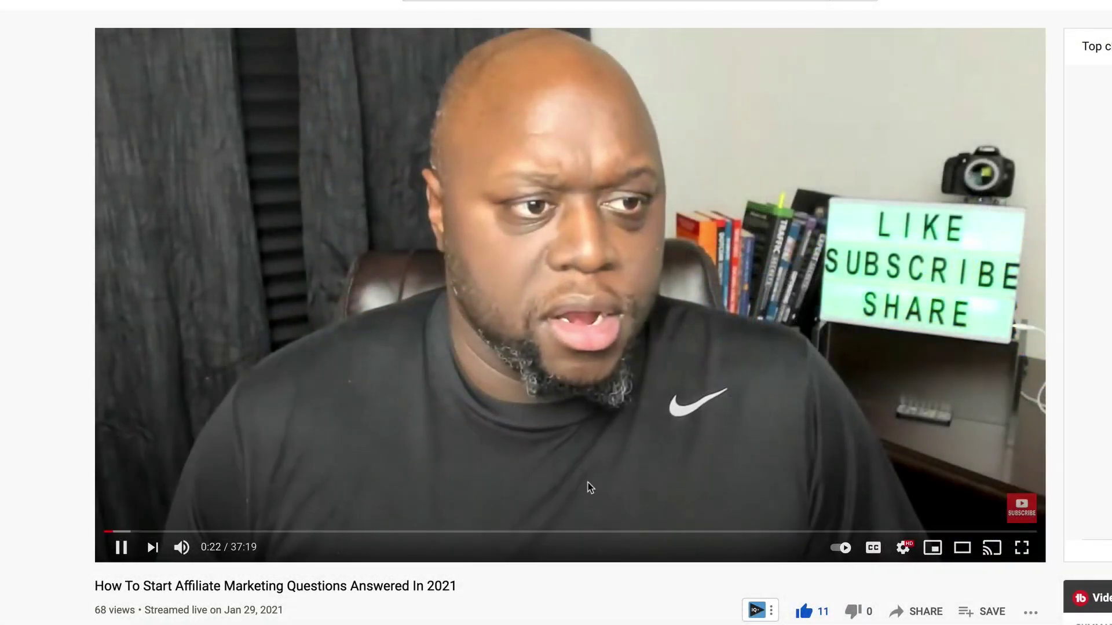
Examine the description and links below the YouTube video "How To Start Affiliate Marketing Questions Answered In 2021"
scroll(570, 313, "down", 1)
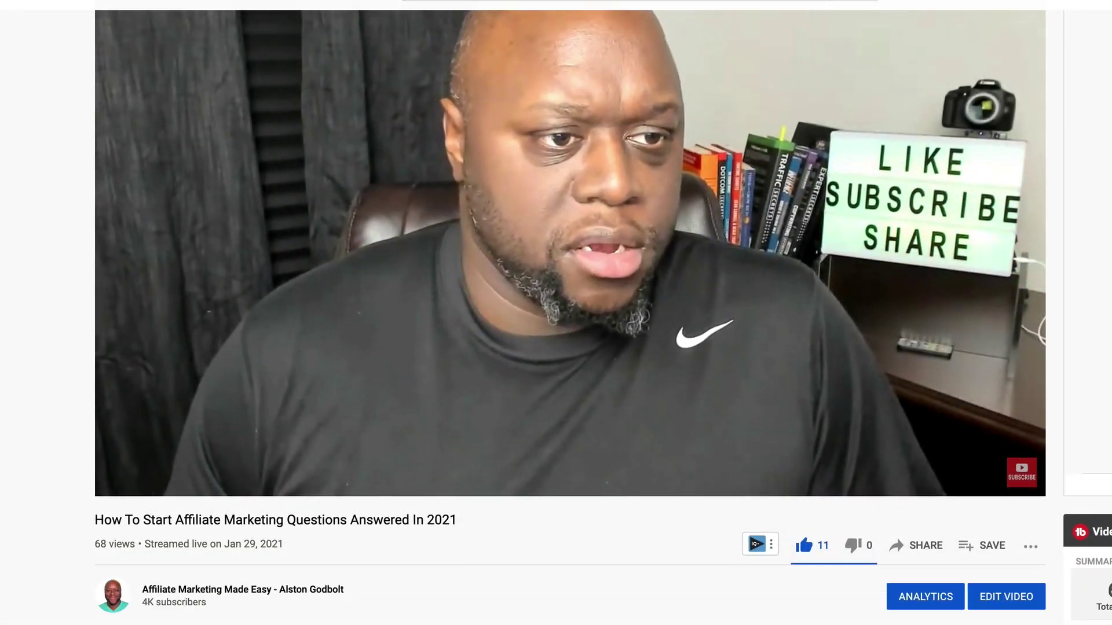
scroll(570, 313, "down", 1)
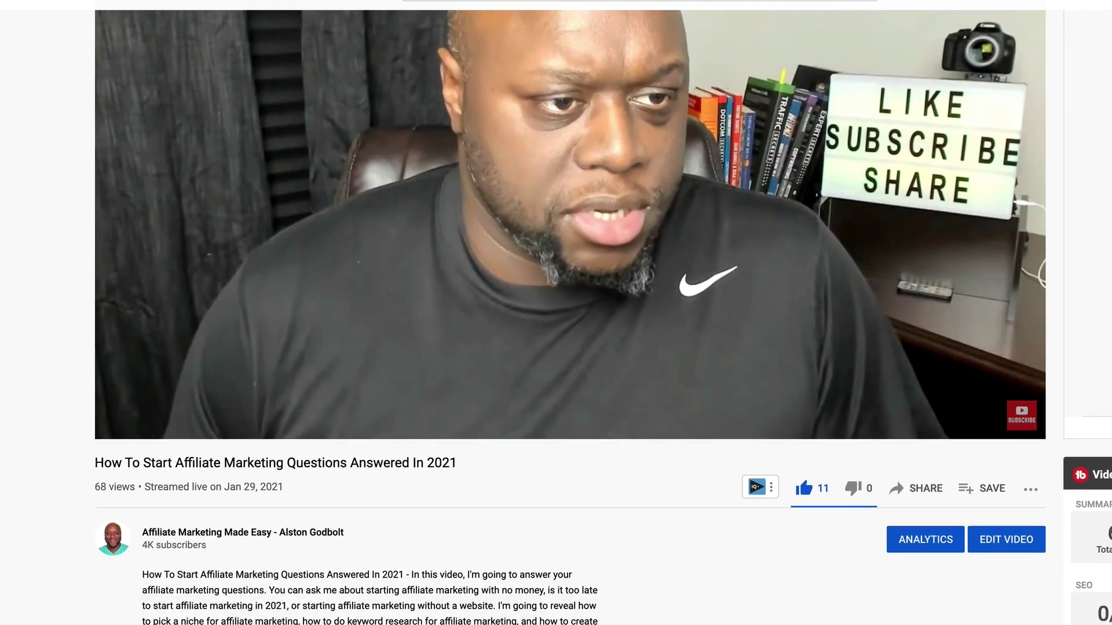
scroll(570, 313, "down", 2)
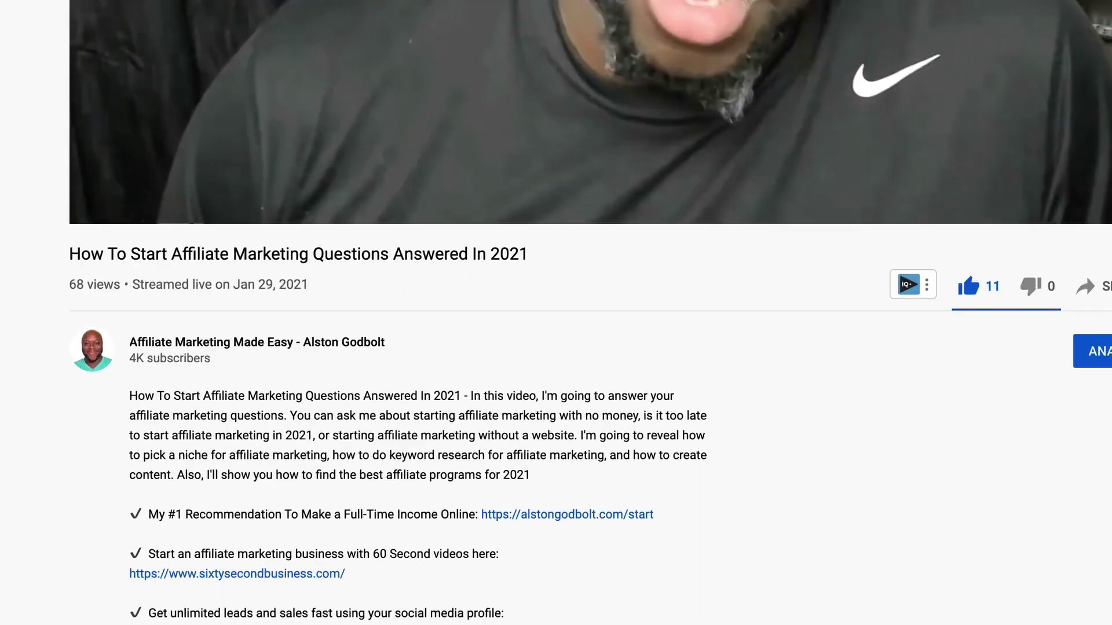